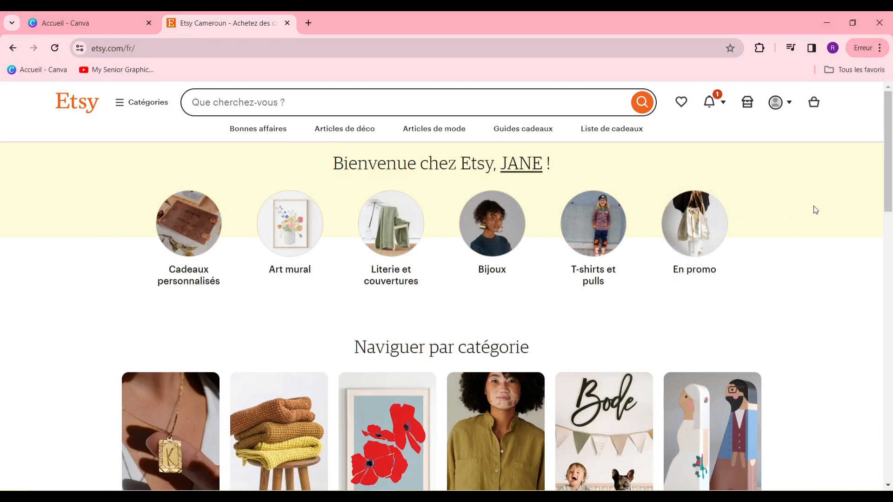
Step: Switch to the Canva home page and close the Etsy page
{"action": "scroll", "coordinate": [870, 187], "scroll_direction": "down", "scroll_amount": 3}
{"action": "scroll", "coordinate": [860, 168], "scroll_direction": "up", "scroll_amount": 3}
{"action": "left_click", "coordinate": [135, 15]}
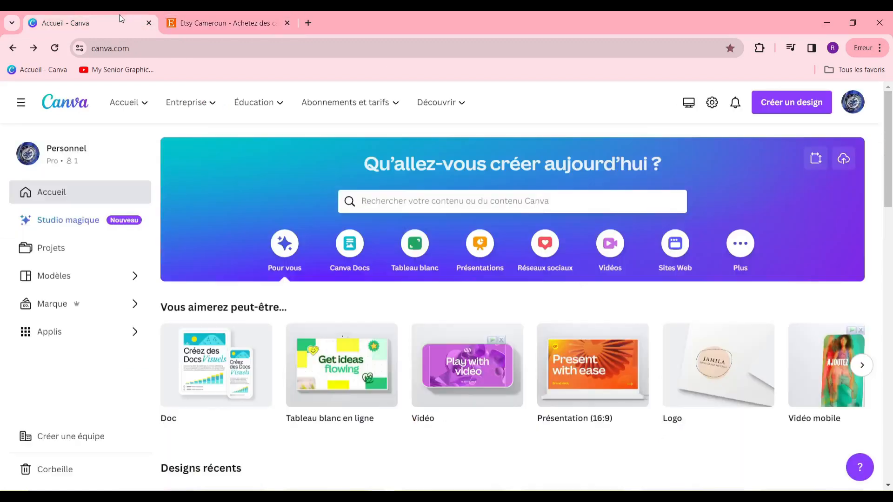
{"action": "middle_click", "coordinate": [270, 22]}
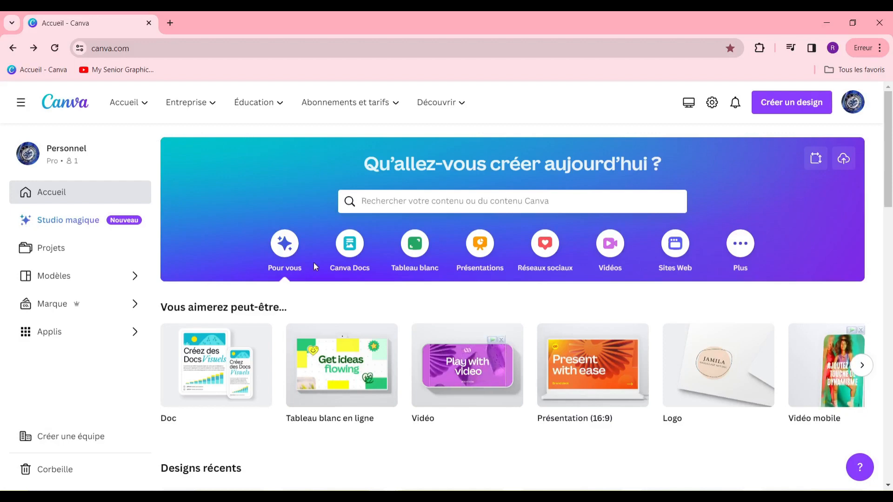
Step: Search Canva's content for "PLANNER" from the home page
{"action": "scroll", "coordinate": [321, 391], "scroll_direction": "down", "scroll_amount": 1}
{"action": "scroll", "coordinate": [342, 386], "scroll_direction": "up", "scroll_amount": 1}
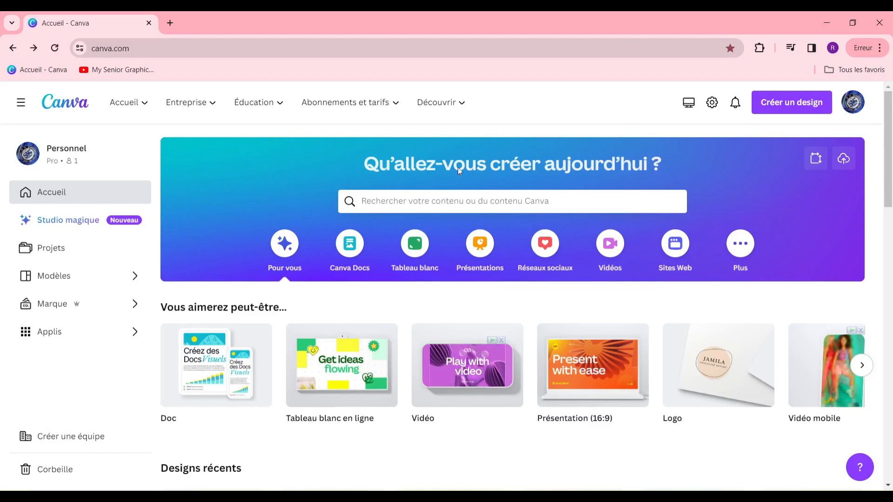
{"action": "left_click", "coordinate": [498, 204]}
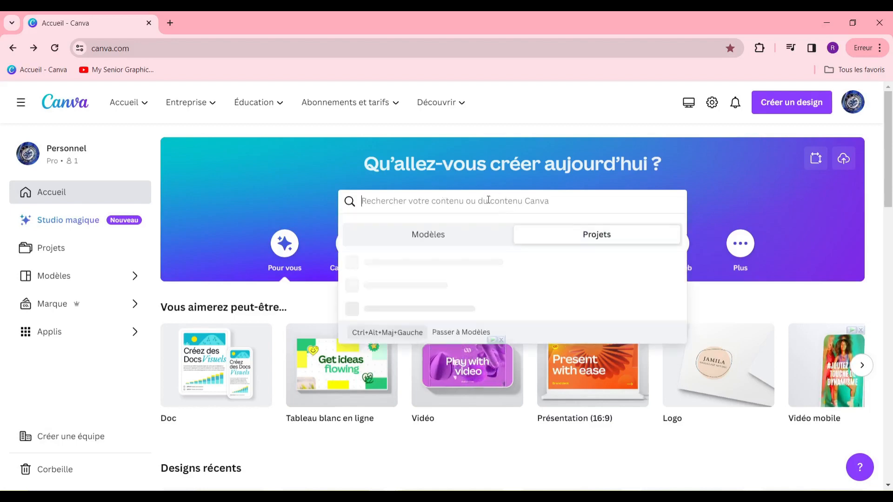
{"action": "left_click", "coordinate": [451, 200]}
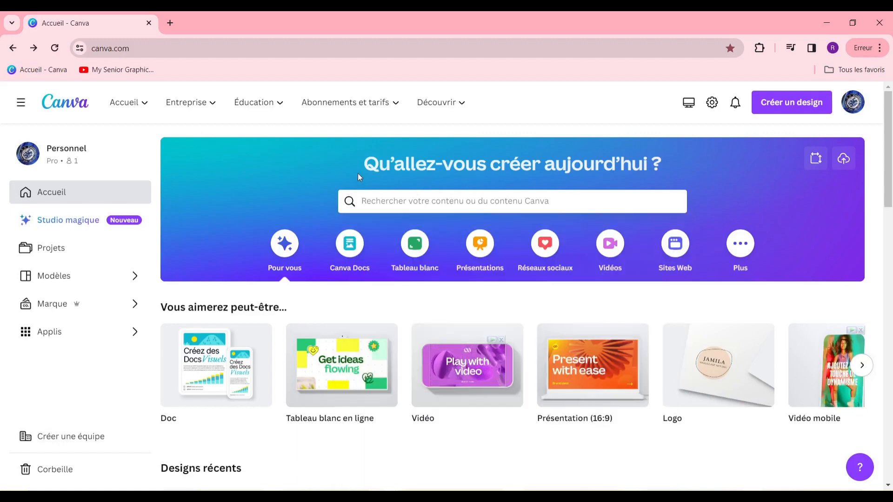
{"action": "left_click", "coordinate": [407, 200]}
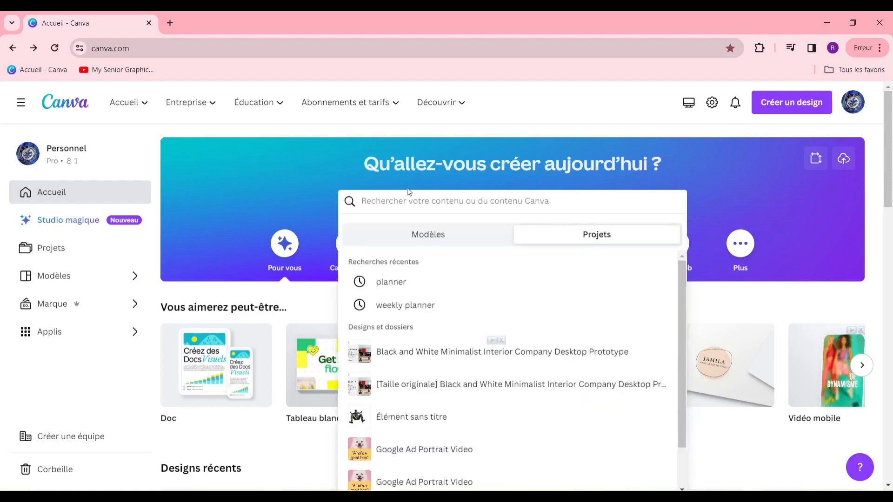
{"action": "type", "text": "PLANNER"}
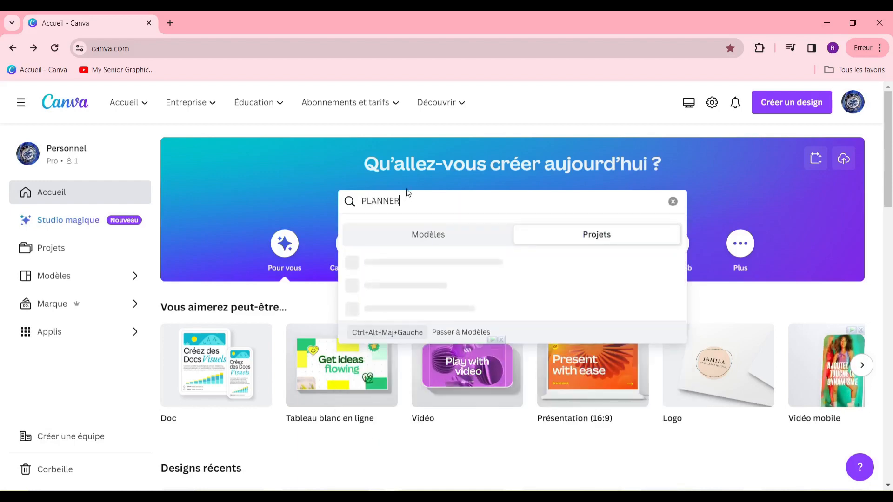
{"action": "key", "text": "Return"}
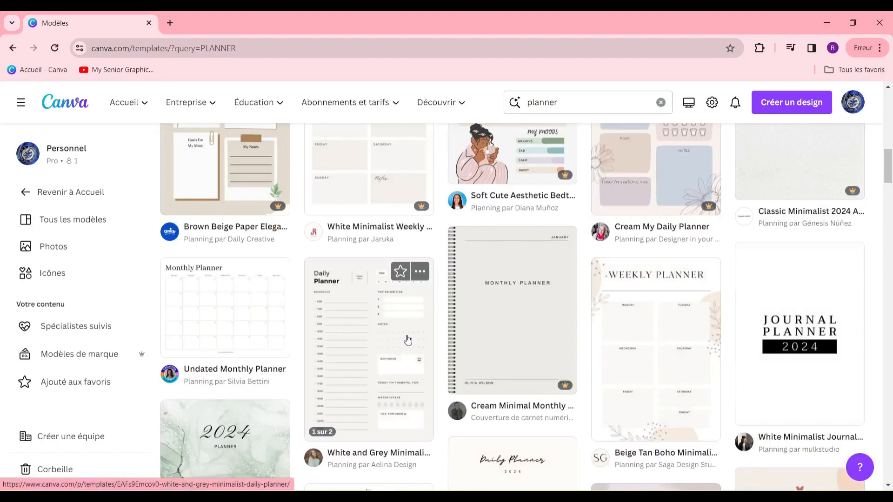
Step: Browse the planner templates and open the White and Grey Minimalist Daily Planner for customization
{"action": "scroll", "coordinate": [408, 337], "scroll_direction": "down", "scroll_amount": 3}
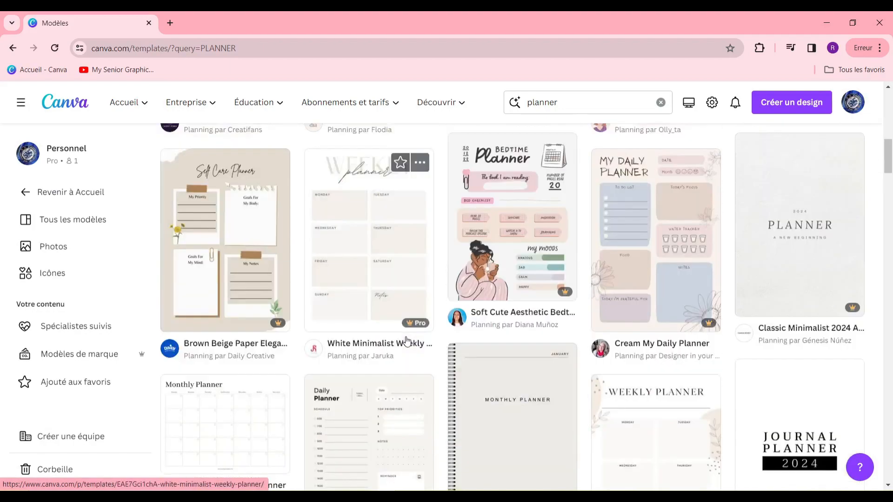
{"action": "scroll", "coordinate": [496, 295], "scroll_direction": "down", "scroll_amount": 12}
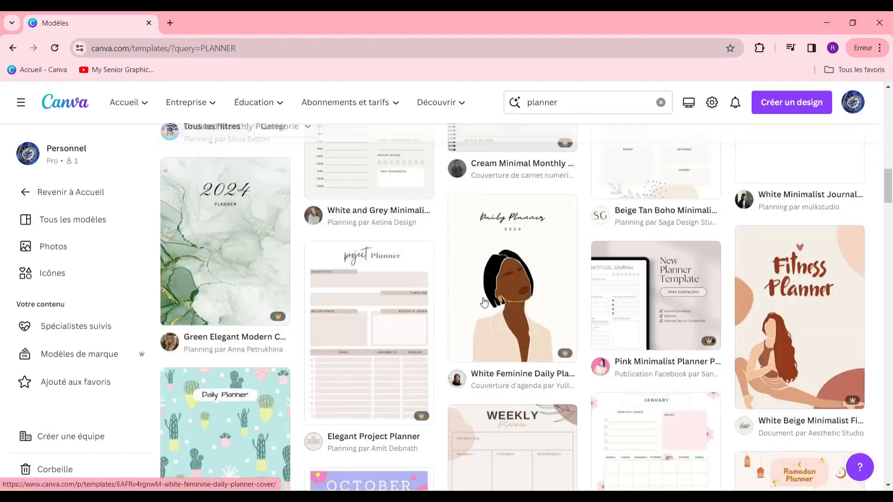
{"action": "scroll", "coordinate": [483, 304], "scroll_direction": "up", "scroll_amount": 10}
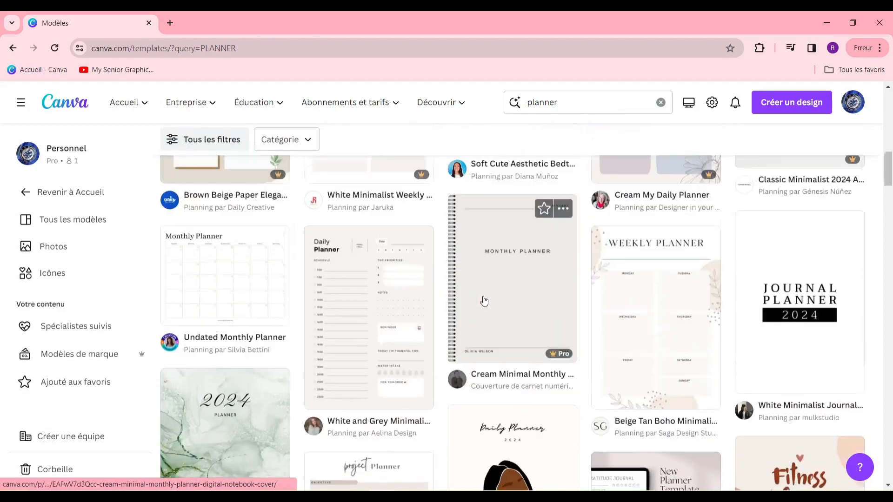
{"action": "scroll", "coordinate": [376, 359], "scroll_direction": "down", "scroll_amount": 4}
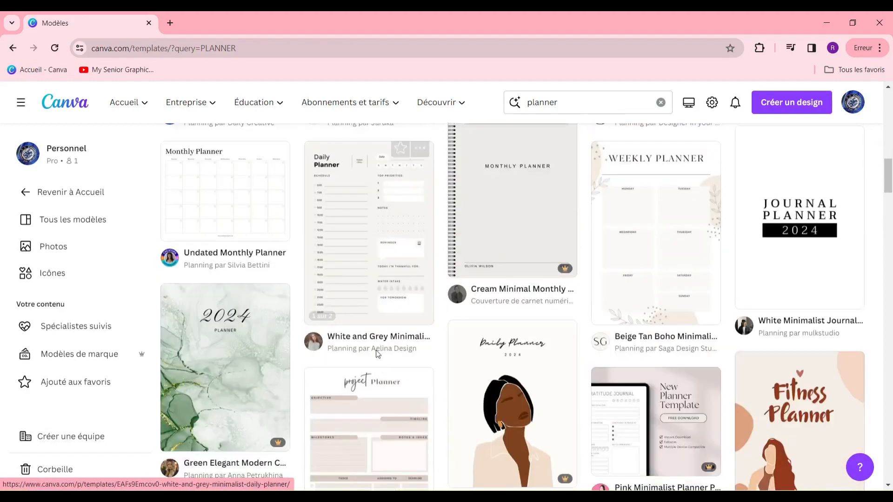
{"action": "left_click", "coordinate": [399, 271]}
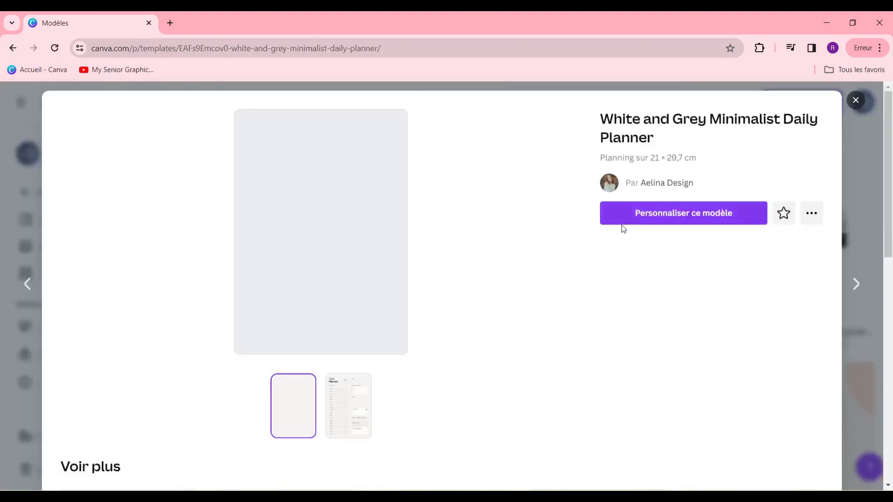
{"action": "left_click", "coordinate": [670, 228]}
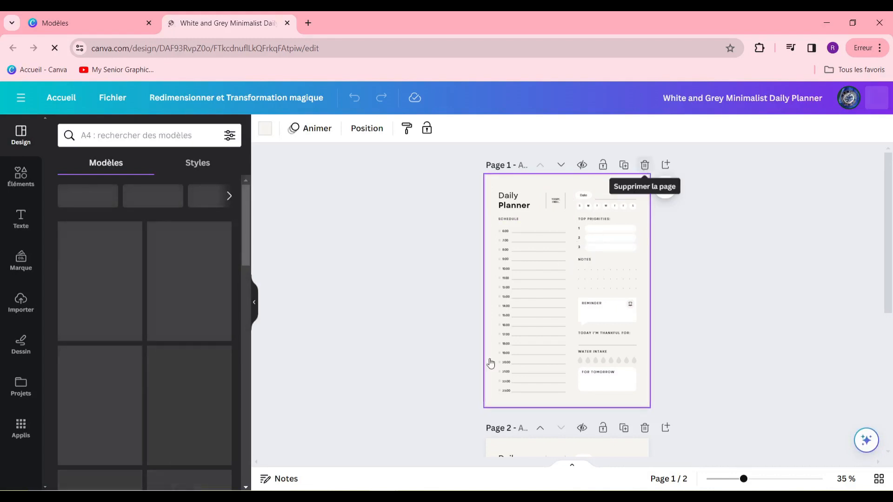
Step: Delete both template pages of the planner and add one blank page in their place
{"action": "left_click", "coordinate": [645, 165]}
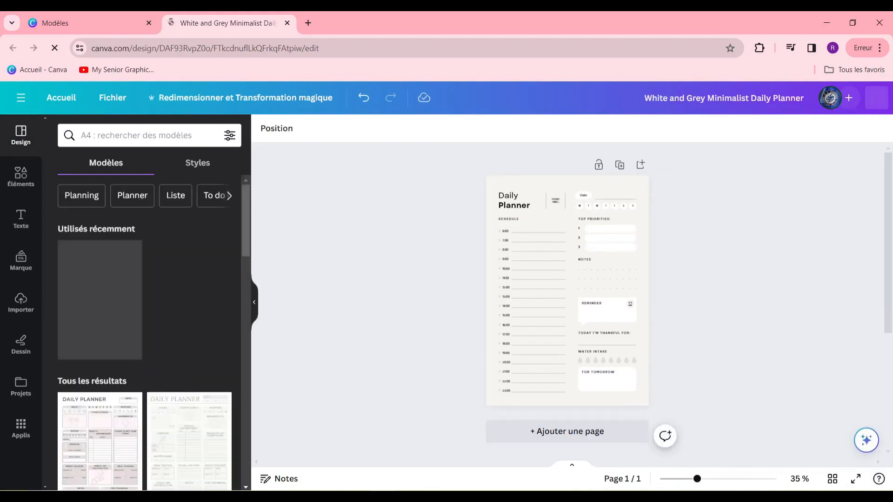
{"action": "left_click", "coordinate": [565, 431]}
{"action": "scroll", "coordinate": [627, 334], "scroll_direction": "up", "scroll_amount": 5}
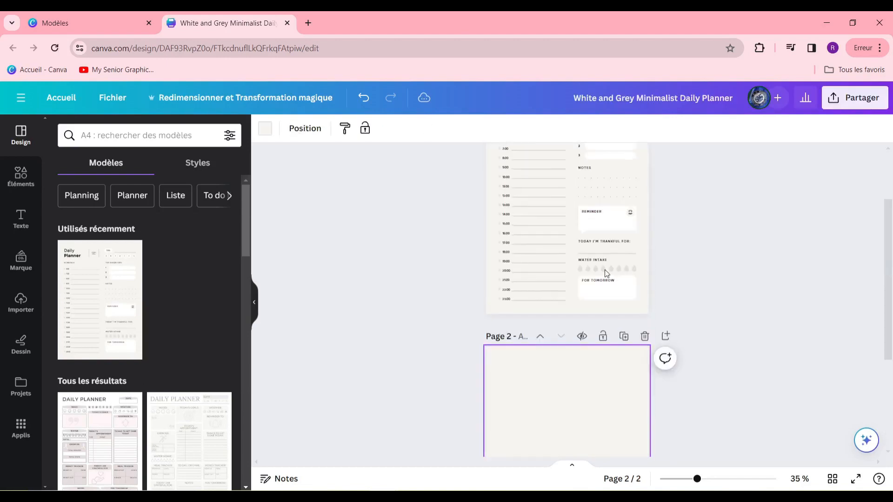
{"action": "left_click", "coordinate": [645, 165]}
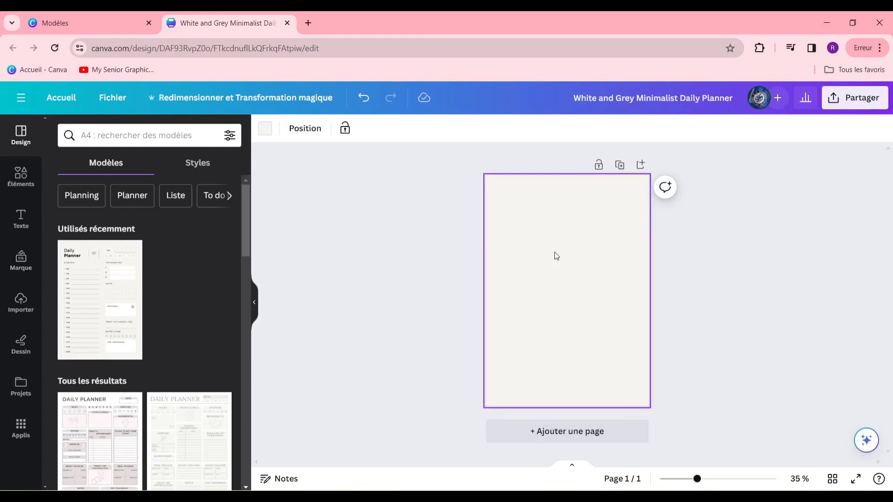
Step: Search the elements library for "NUANCE GRISE"
{"action": "left_click", "coordinate": [21, 180]}
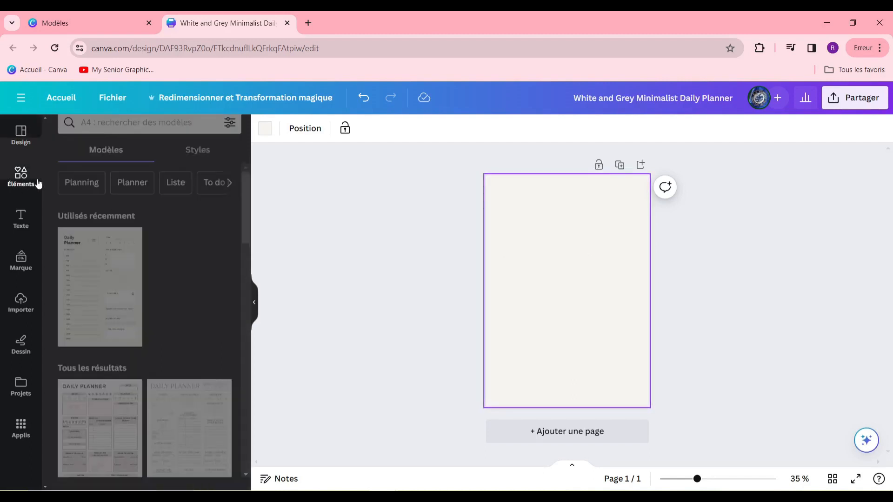
{"action": "left_click", "coordinate": [127, 136]}
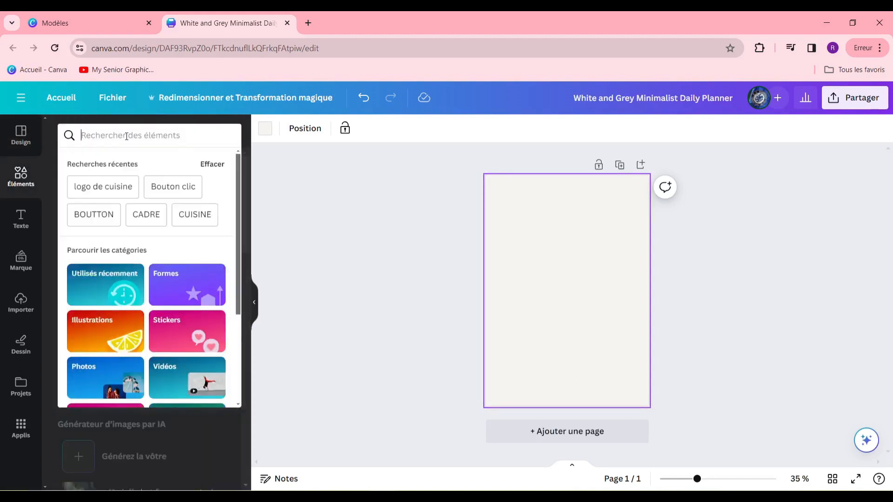
{"action": "type", "text": "NUANCE GRISE"}
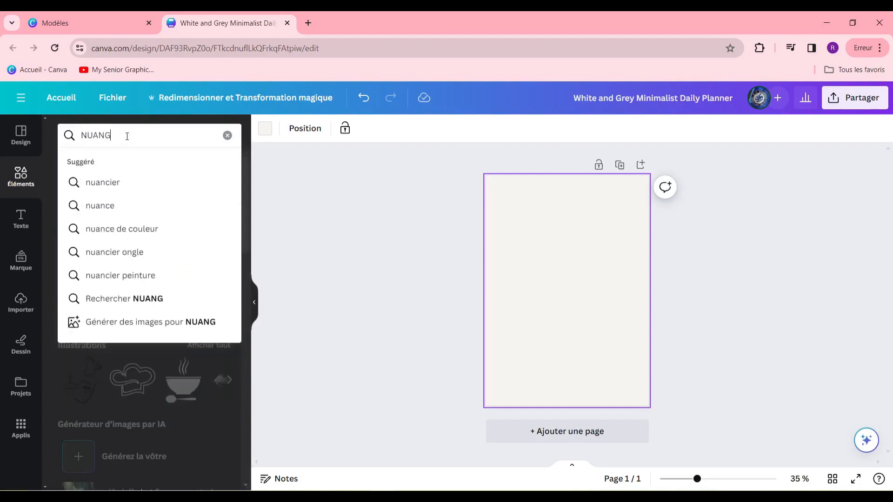
{"action": "key", "text": "Return"}
Step: Change the blank page's background to a custom solid light beige
{"action": "left_click", "coordinate": [261, 132]}
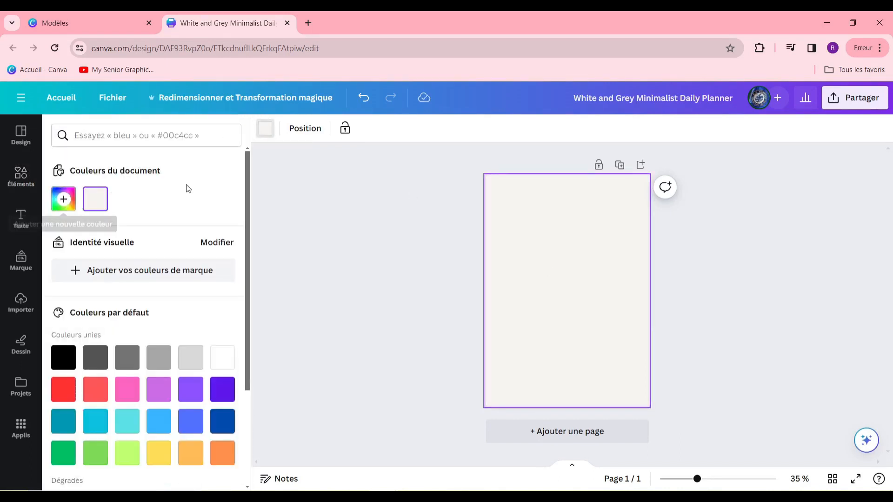
{"action": "left_click", "coordinate": [265, 129]}
{"action": "left_click", "coordinate": [265, 129]}
{"action": "left_click", "coordinate": [63, 199]}
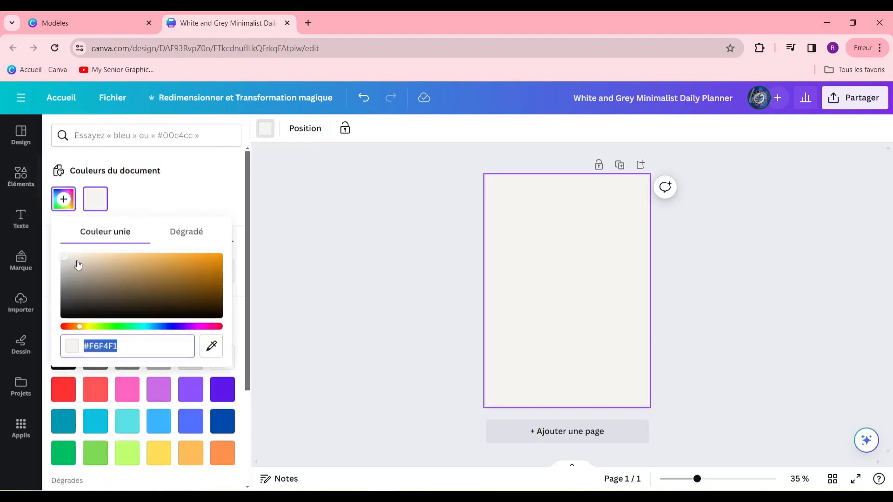
{"action": "left_click", "coordinate": [77, 261]}
{"action": "left_click_drag", "start_coordinate": [77, 263], "coordinate": [76, 261]}
{"action": "left_click", "coordinate": [80, 263]}
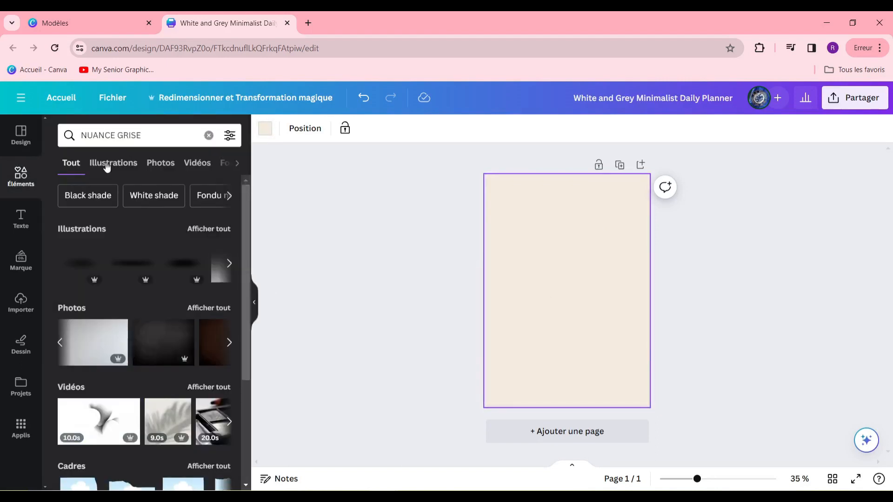
Step: Add a text box with its text enlarged to size 35,3, centre it near the page's top edge and select its placeholder text
{"action": "left_click", "coordinate": [202, 141]}
{"action": "left_click", "coordinate": [208, 135]}
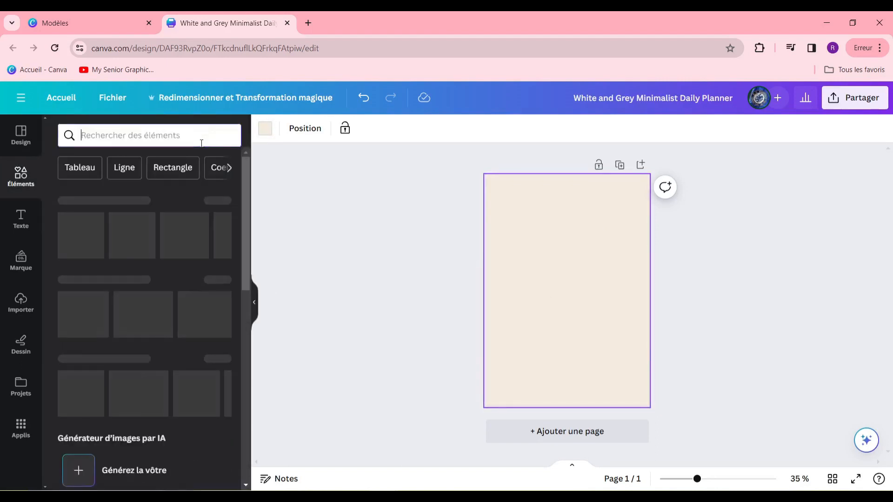
{"action": "left_click", "coordinate": [21, 218]}
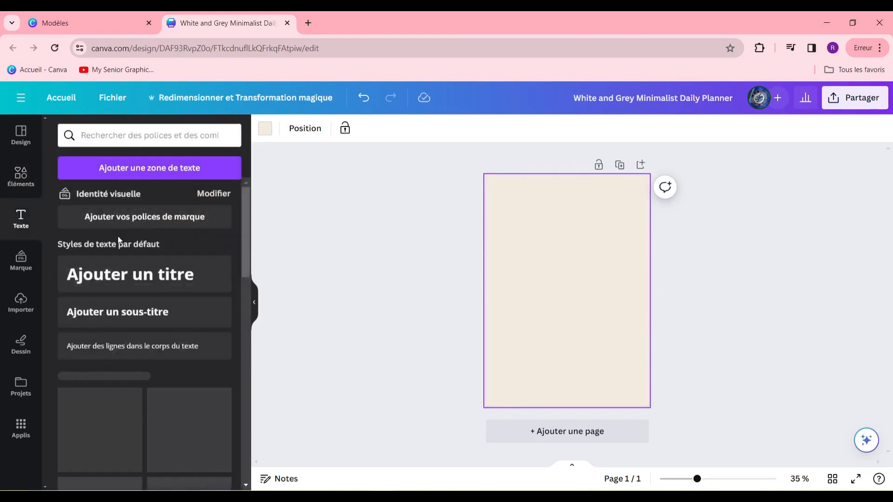
{"action": "left_click", "coordinate": [153, 168]}
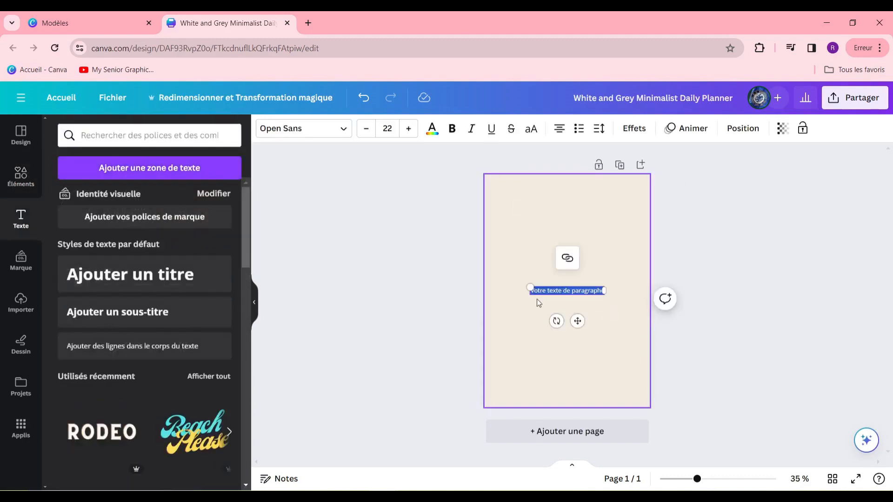
{"action": "left_click_drag", "start_coordinate": [528, 285], "coordinate": [486, 282]}
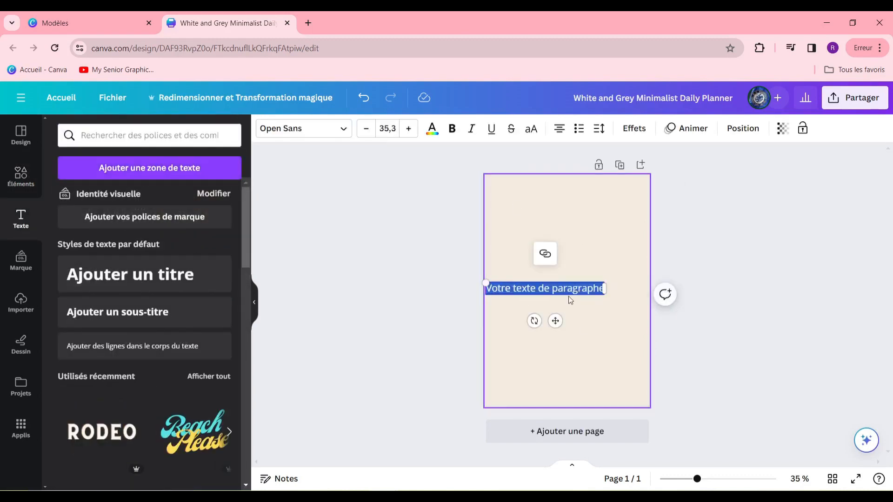
{"action": "left_click", "coordinate": [559, 321]}
{"action": "left_click", "coordinate": [561, 291]}
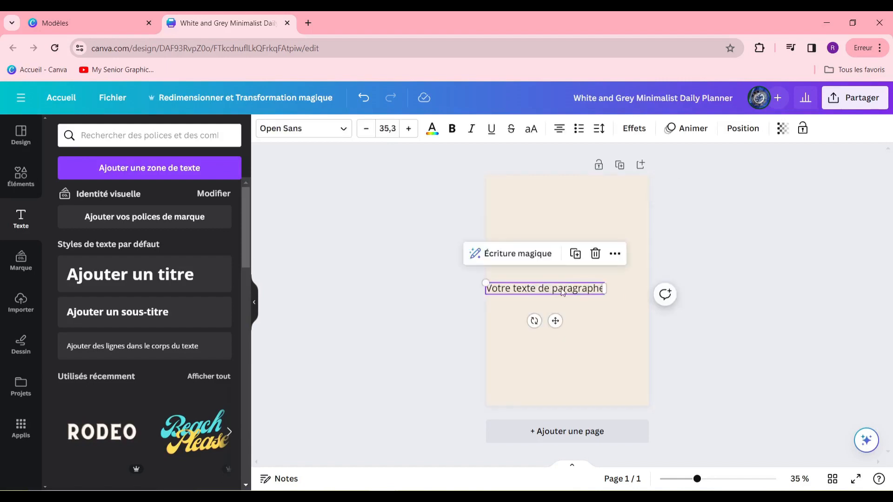
{"action": "left_click_drag", "start_coordinate": [557, 320], "coordinate": [576, 247]}
{"action": "double_click", "coordinate": [569, 215]}
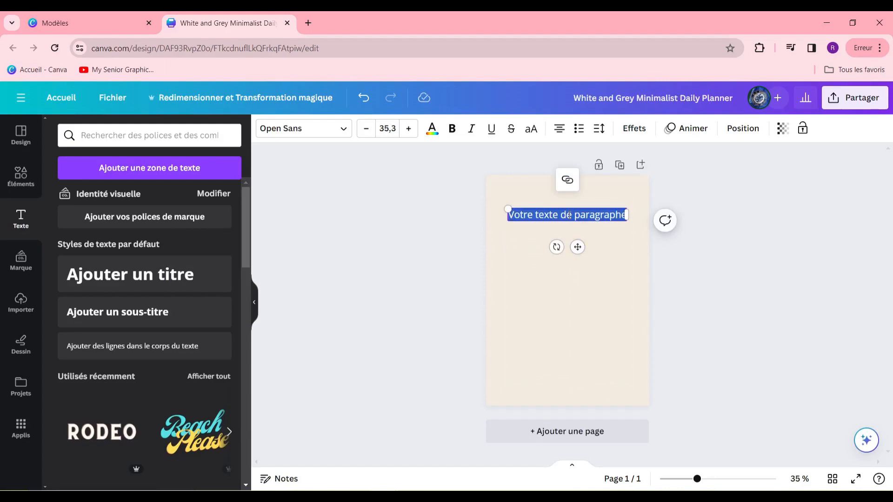
{"action": "type", "text": "PLANNE"}
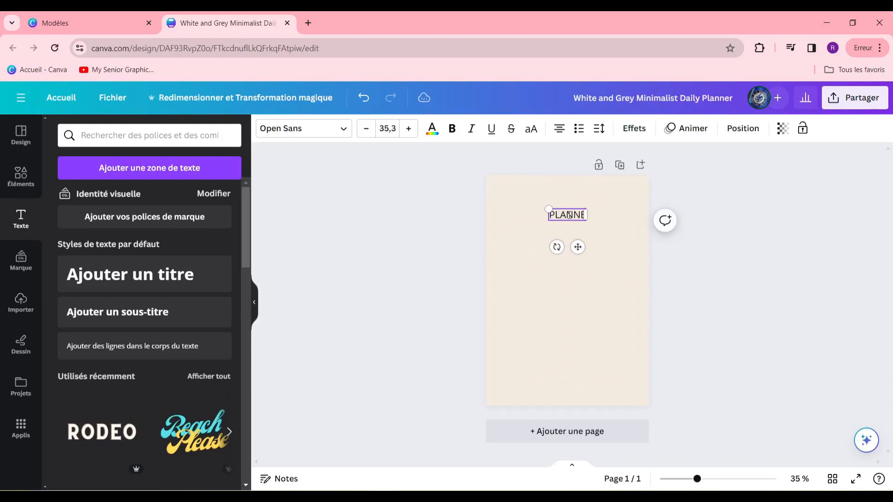
{"action": "type", "text": "R HEB"}
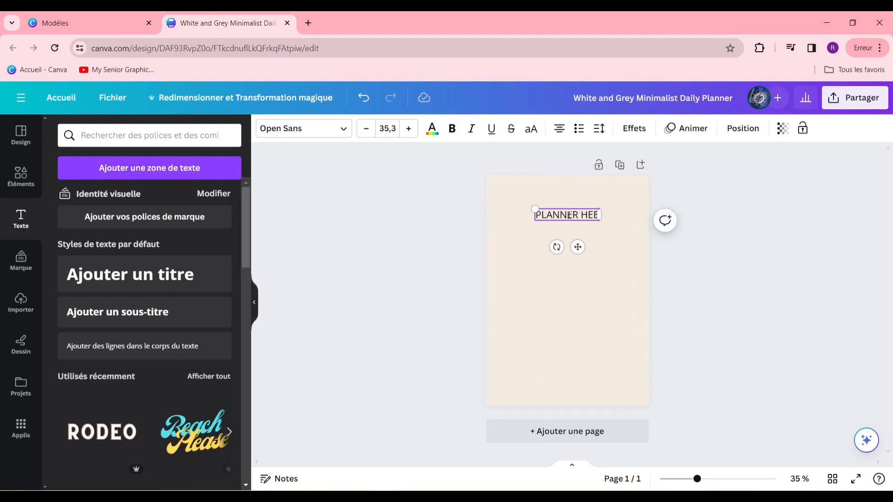
{"action": "key", "text": "BackSpace"}
{"action": "key", "text": "BackSpace"}
{"action": "key", "text": "BackSpace"}
{"action": "key", "text": "BackSpace"}
{"action": "key", "text": "BackSpace"}
{"action": "key", "text": "BackSpace"}
{"action": "key", "text": "BackSpace"}
{"action": "key", "text": "BackSpace"}
{"action": "key", "text": "BackSpace"}
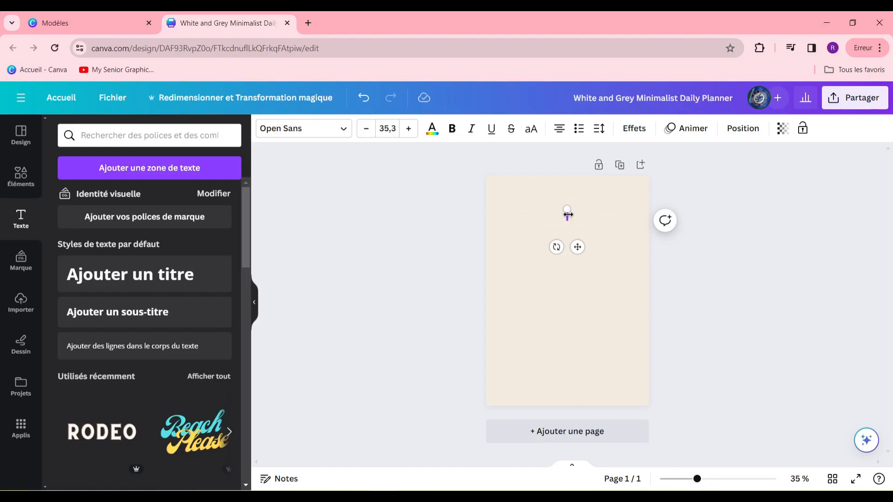
Step: Enter the title "WEEKLY PLANNER" in the text box and set its font to Findel
{"action": "type", "text": "WEEKLY PLANNER"}
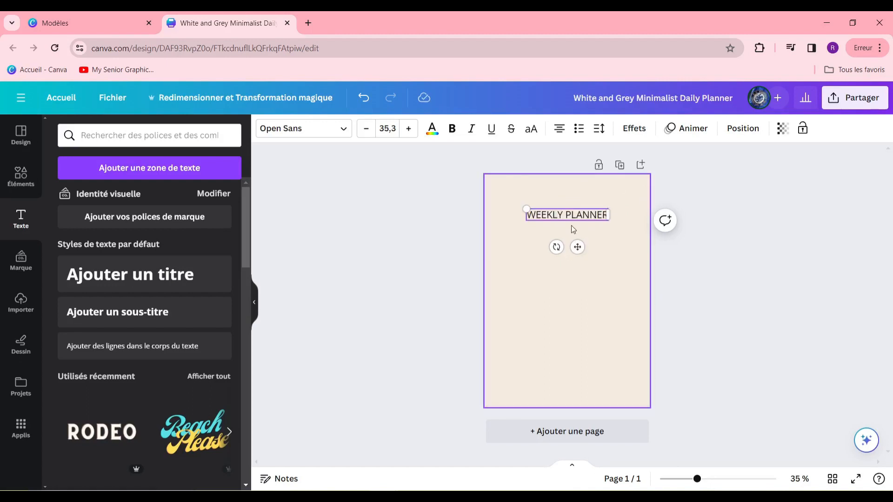
{"action": "key", "text": "ctrl+a"}
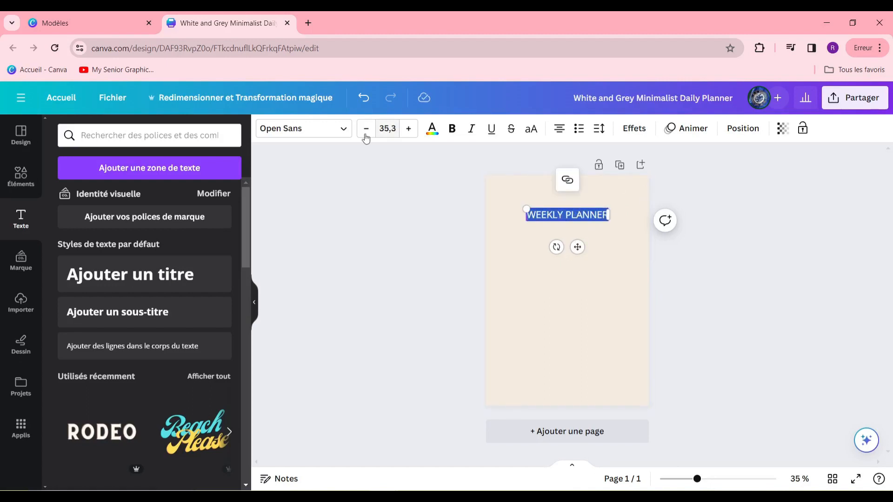
{"action": "left_click", "coordinate": [342, 132]}
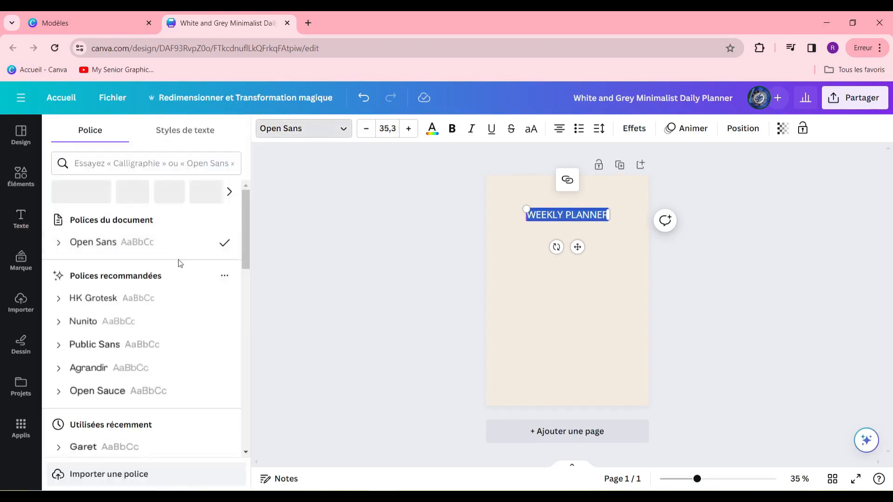
{"action": "scroll", "coordinate": [179, 270], "scroll_direction": "down", "scroll_amount": 5}
{"action": "left_click", "coordinate": [177, 308]}
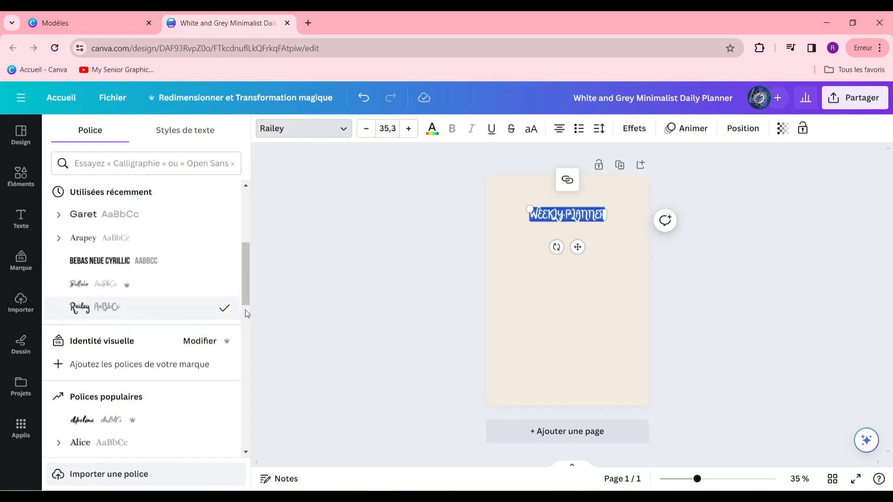
{"action": "left_click", "coordinate": [194, 283]}
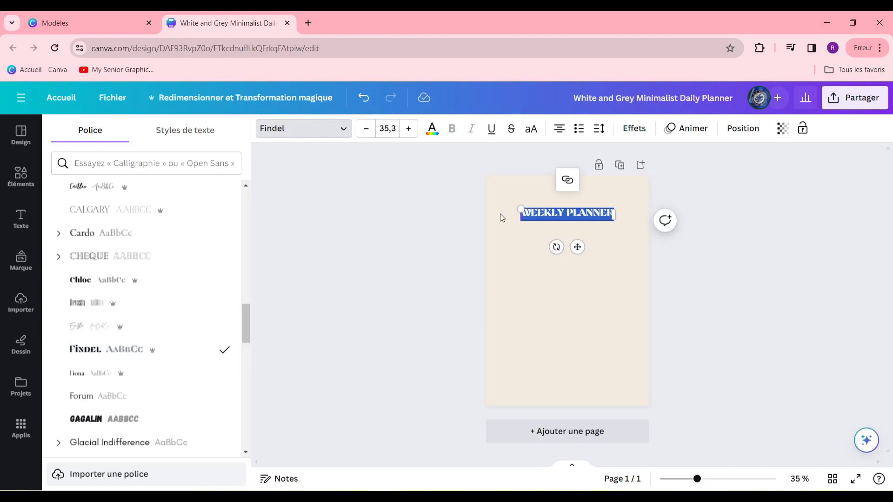
Step: Enlarge the "WEEKLY PLANNER" title to font size 50,3
{"action": "left_click", "coordinate": [409, 135]}
{"action": "left_click", "coordinate": [409, 136]}
{"action": "left_click", "coordinate": [409, 135]}
{"action": "left_click", "coordinate": [409, 135]}
{"action": "left_click", "coordinate": [410, 135]}
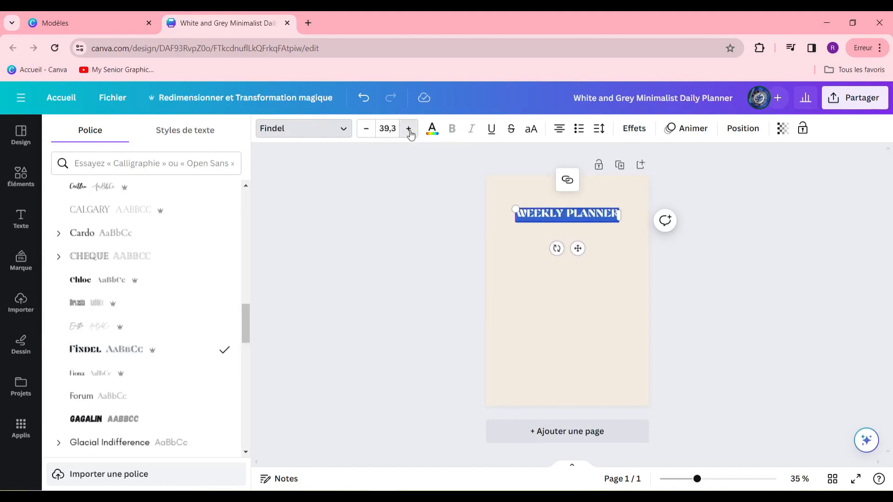
{"action": "left_click", "coordinate": [410, 135]}
{"action": "left_click", "coordinate": [411, 135]}
{"action": "left_click", "coordinate": [410, 135]}
{"action": "left_click", "coordinate": [411, 135]}
{"action": "left_click", "coordinate": [410, 135]}
{"action": "left_click", "coordinate": [410, 134]}
{"action": "left_click", "coordinate": [410, 135]}
{"action": "left_click", "coordinate": [410, 134]}
{"action": "left_click", "coordinate": [410, 135]}
Step: Try a light grey text colour on the "WEEKLY PLANNER" title
{"action": "left_click", "coordinate": [432, 129]}
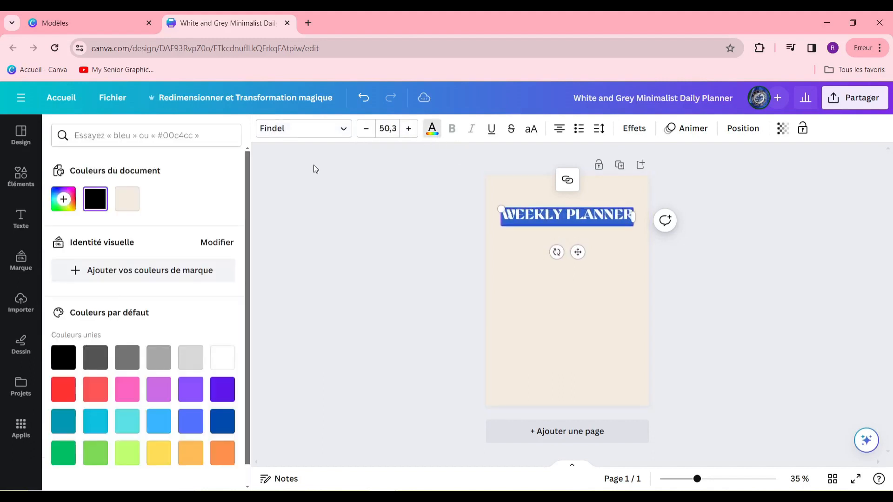
{"action": "left_click", "coordinate": [186, 357]}
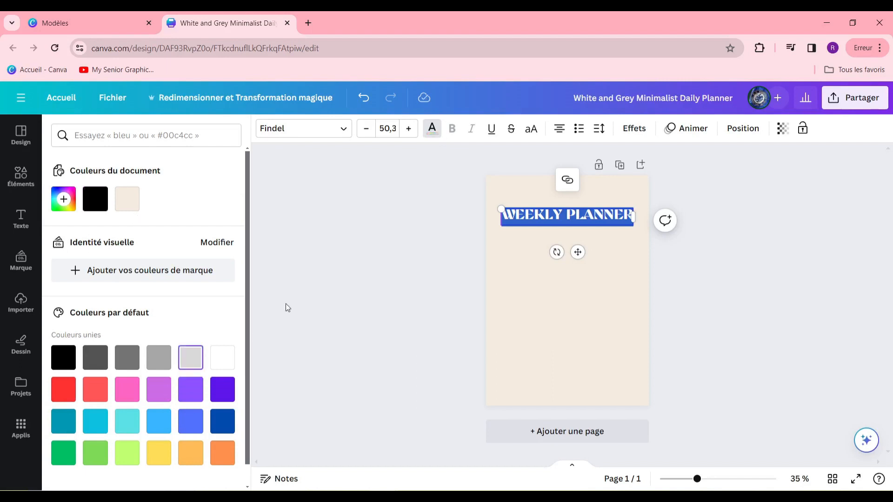
{"action": "left_click", "coordinate": [285, 304]}
{"action": "left_click", "coordinate": [431, 262]}
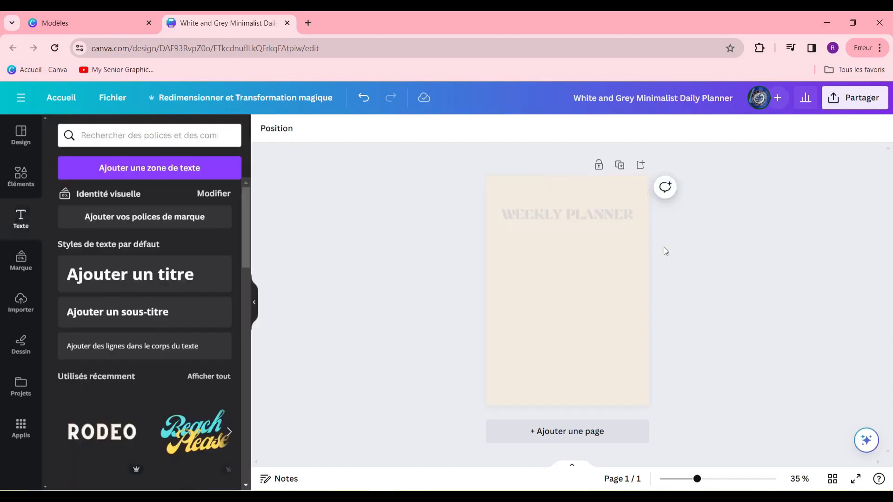
Step: Recolour the "WEEKLY PLANNER" title dark grey and move it closer to the page's top edge
{"action": "left_click", "coordinate": [611, 219]}
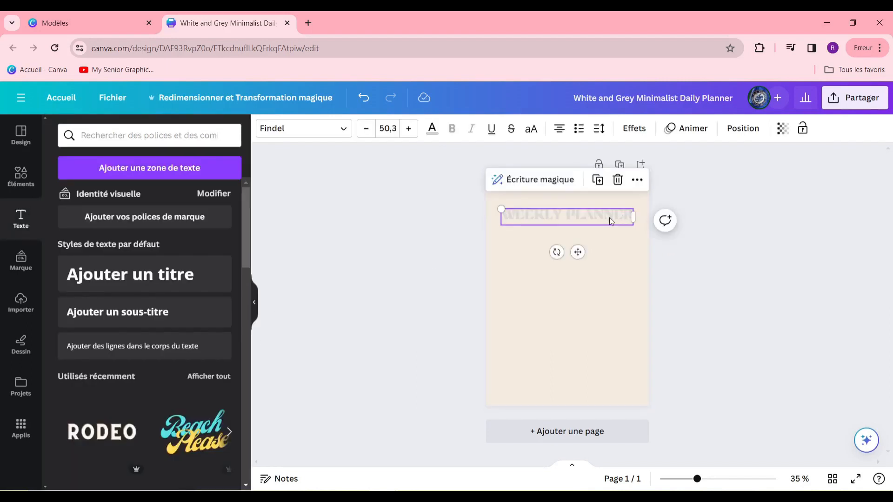
{"action": "triple_click", "coordinate": [574, 220]}
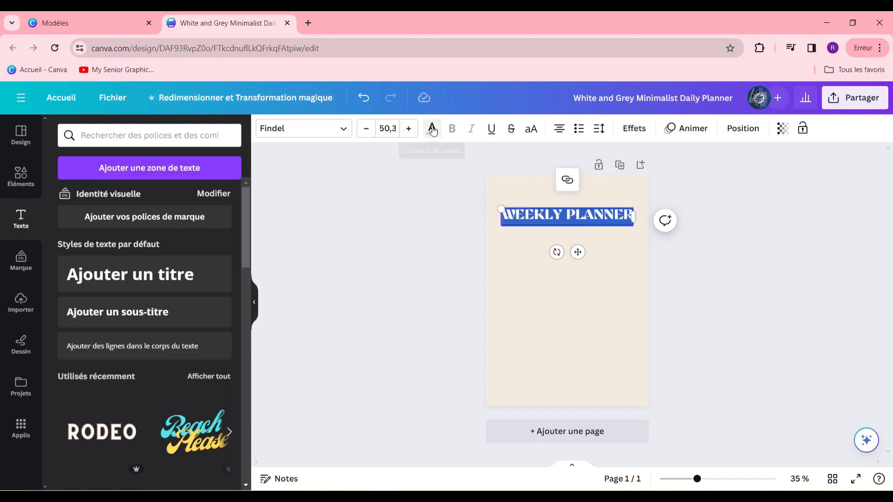
{"action": "left_click", "coordinate": [433, 131]}
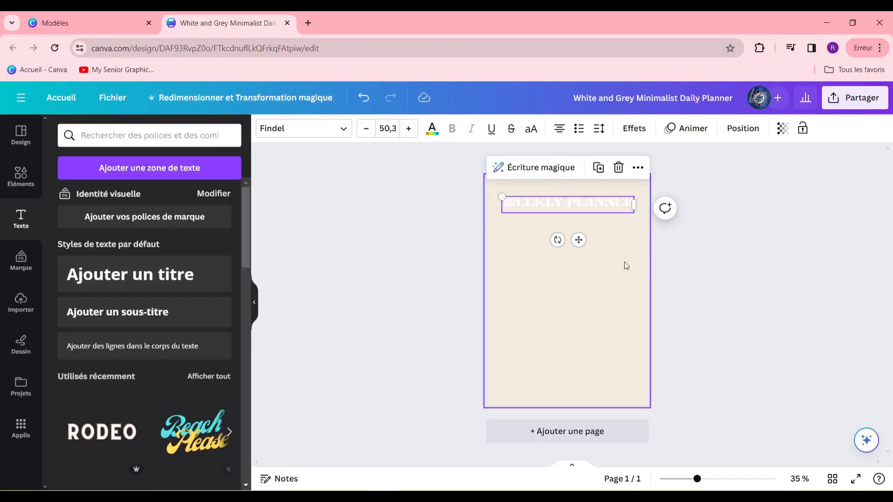
{"action": "triple_click", "coordinate": [549, 207]}
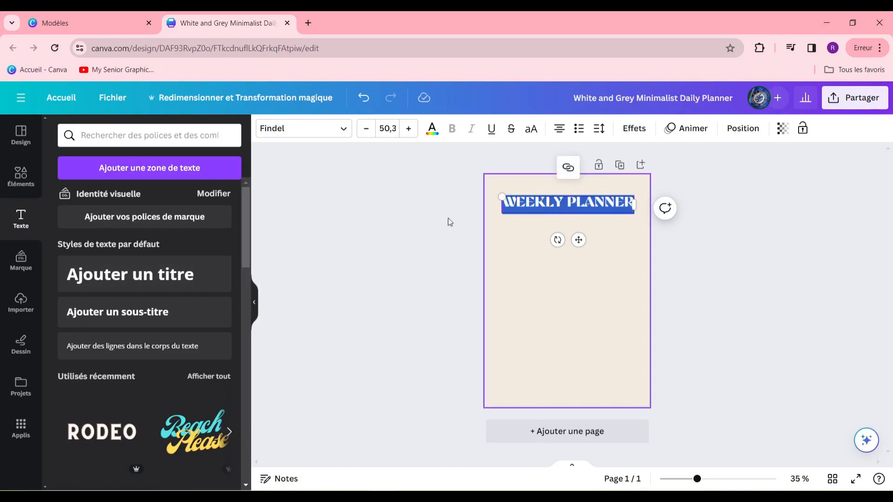
{"action": "left_click", "coordinate": [548, 223]}
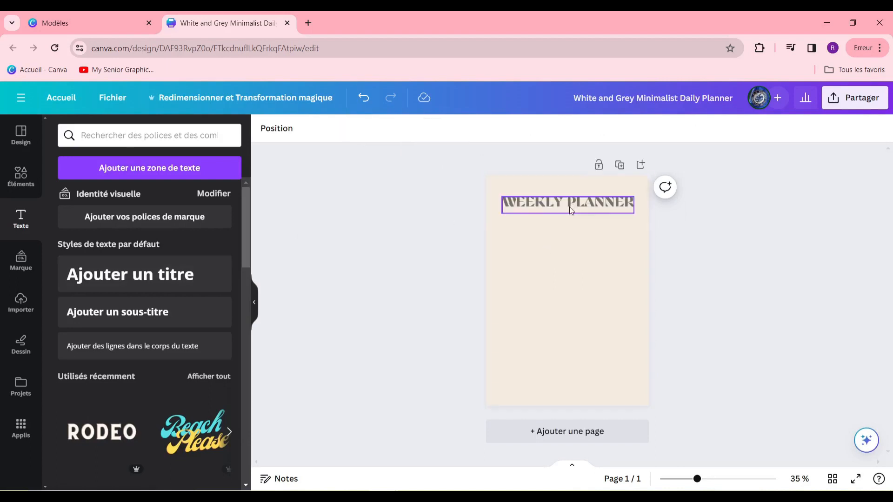
{"action": "left_click", "coordinate": [565, 238]}
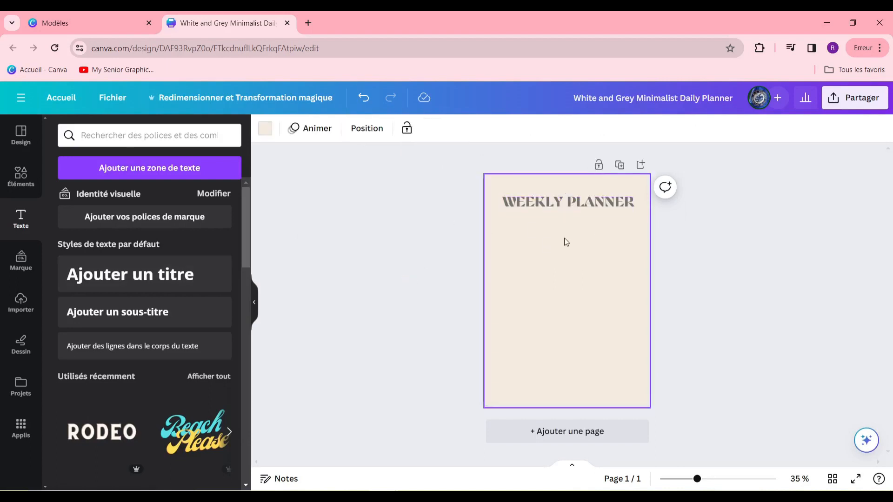
{"action": "left_click", "coordinate": [379, 186]}
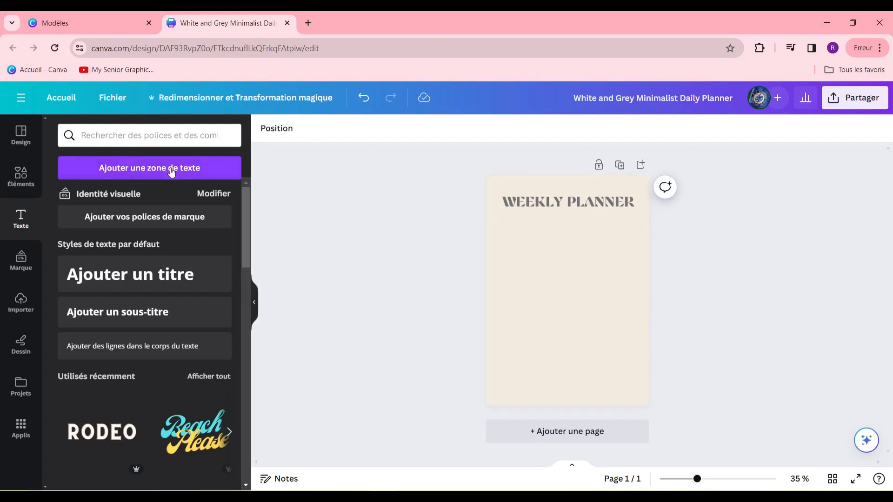
Step: Add a rounded square shape, shrink it and place it below the start of the title as the first day tile
{"action": "left_click", "coordinate": [21, 177]}
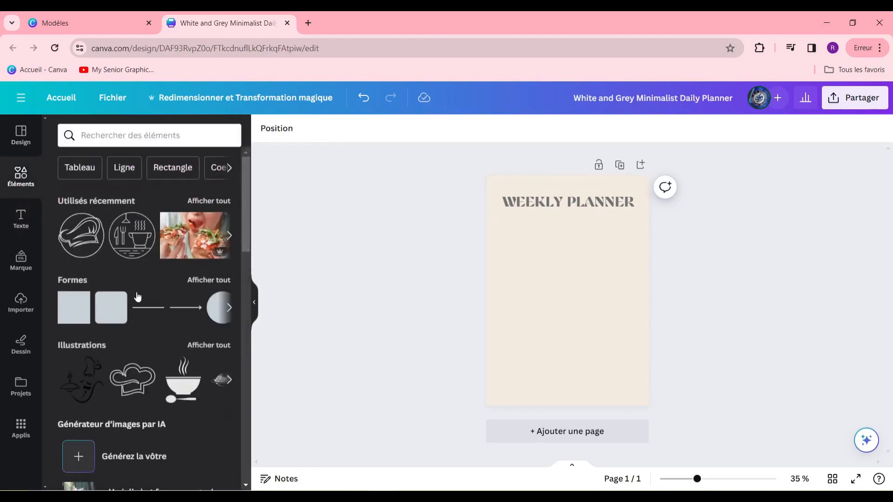
{"action": "scroll", "coordinate": [148, 332], "scroll_direction": "down", "scroll_amount": 2}
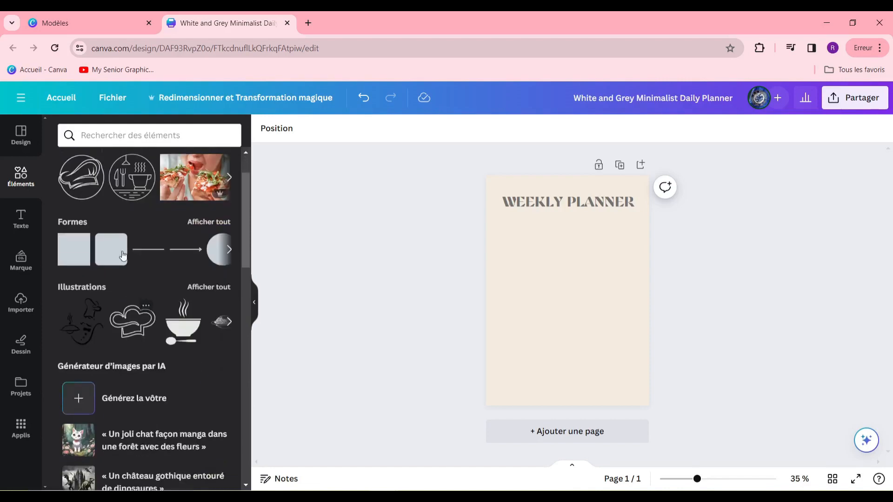
{"action": "scroll", "coordinate": [134, 316], "scroll_direction": "up", "scroll_amount": 2}
{"action": "scroll", "coordinate": [121, 300], "scroll_direction": "down", "scroll_amount": 3}
{"action": "scroll", "coordinate": [121, 300], "scroll_direction": "up", "scroll_amount": 3}
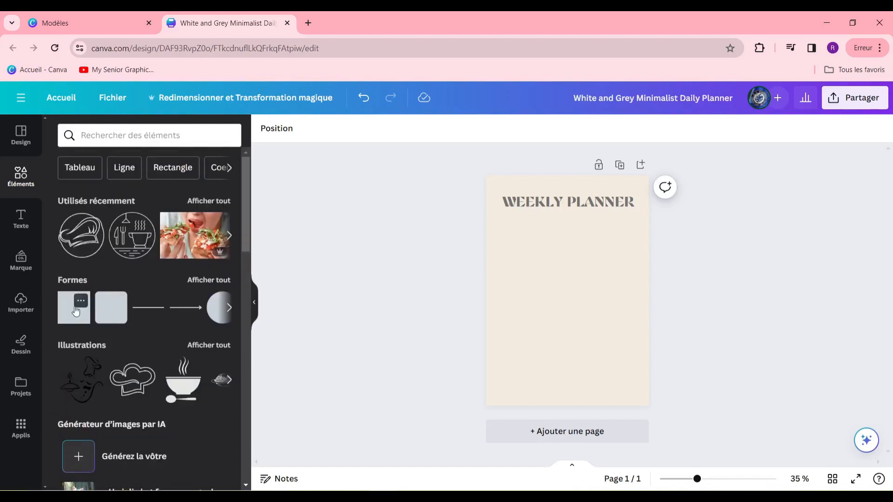
{"action": "left_click", "coordinate": [81, 301]}
{"action": "left_click", "coordinate": [145, 275]}
{"action": "left_click", "coordinate": [106, 311]}
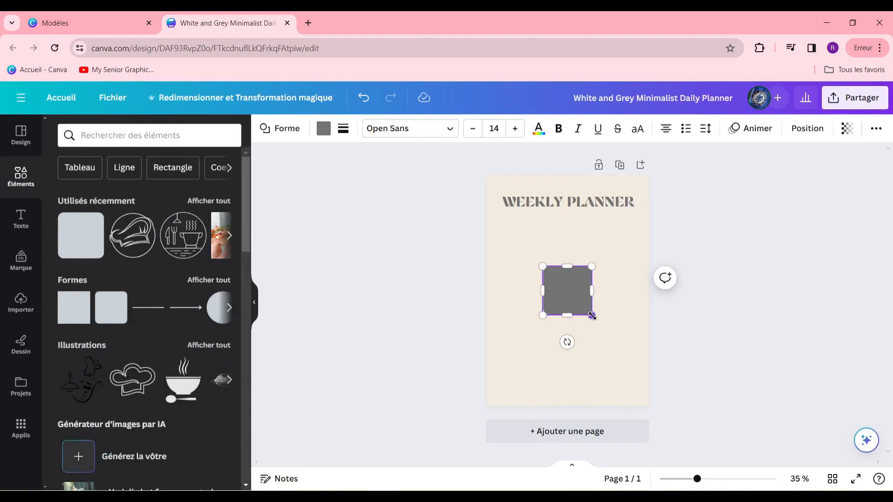
{"action": "left_click_drag", "start_coordinate": [591, 316], "coordinate": [529, 293]}
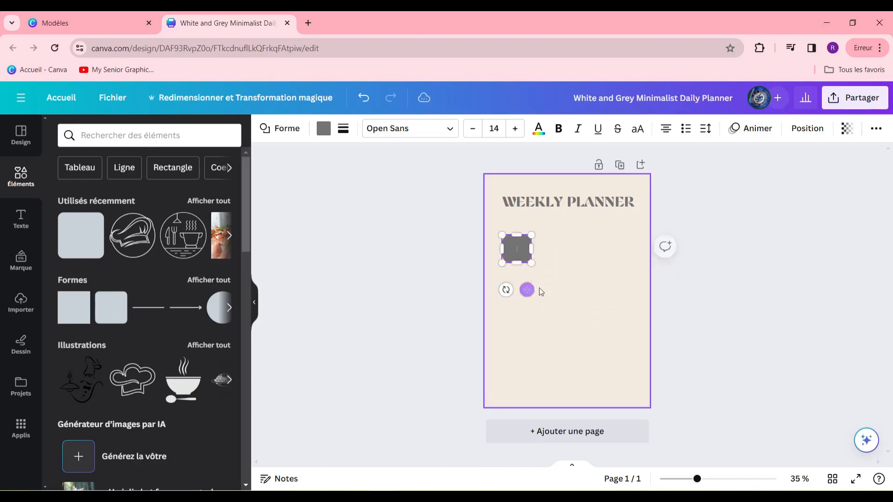
Step: Duplicate the rounded square twice to form an evenly spaced row of three below the title
{"action": "right_click", "coordinate": [522, 250]}
{"action": "left_click", "coordinate": [518, 256]}
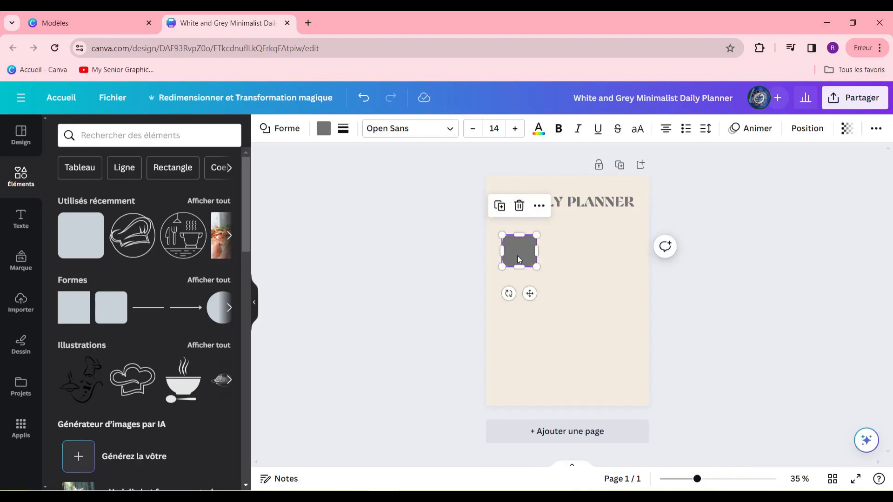
{"action": "left_click", "coordinate": [509, 209]}
{"action": "left_click_drag", "start_coordinate": [553, 252], "coordinate": [571, 251]}
{"action": "left_click", "coordinate": [550, 208]}
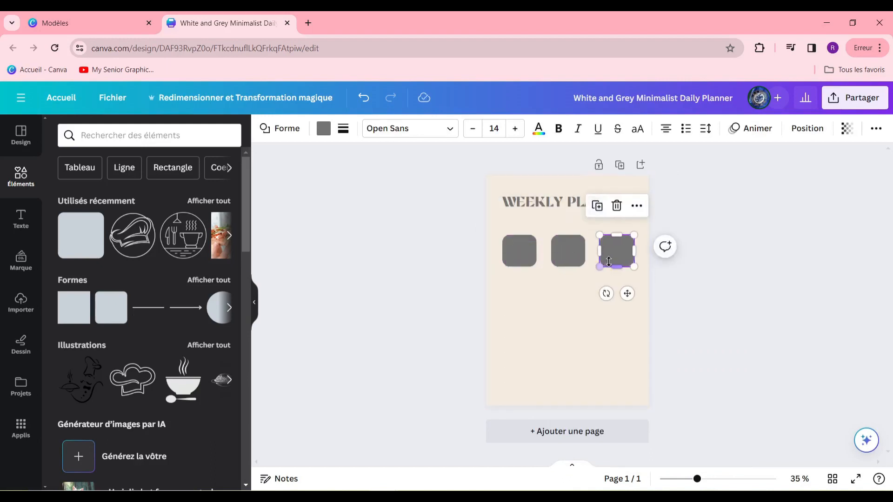
Step: Duplicate more rounded squares to build a second row of three and one centred square beneath it
{"action": "left_click", "coordinate": [597, 205]}
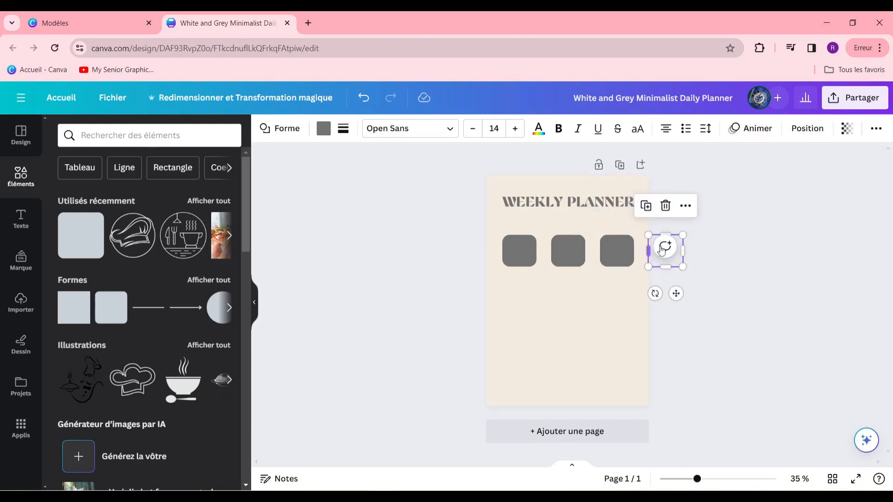
{"action": "left_click_drag", "start_coordinate": [663, 263], "coordinate": [535, 292]}
{"action": "left_click_drag", "start_coordinate": [515, 303], "coordinate": [539, 366]}
{"action": "left_click", "coordinate": [549, 261]}
{"action": "key", "text": "ctrl+z"}
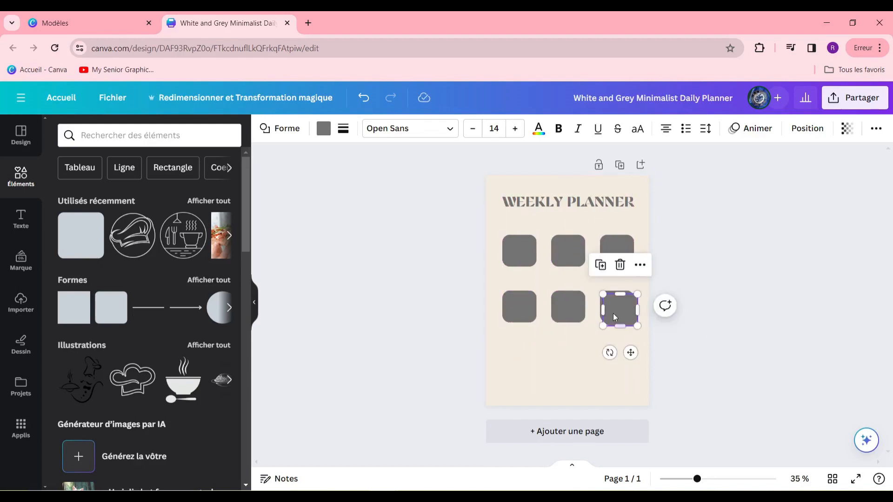
{"action": "left_click_drag", "start_coordinate": [613, 313], "coordinate": [571, 356]}
{"action": "left_click", "coordinate": [572, 345]}
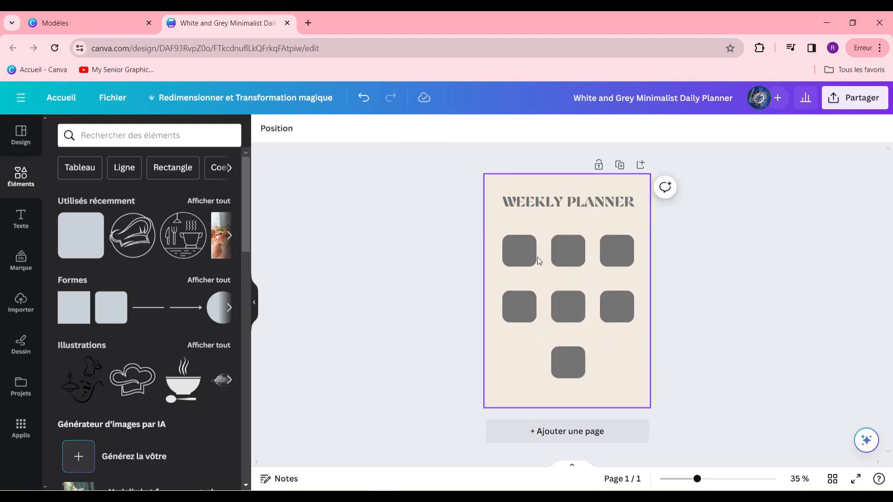
Step: Label the first square "MON" in the Gagalin font at size 39
{"action": "left_click", "coordinate": [520, 253]}
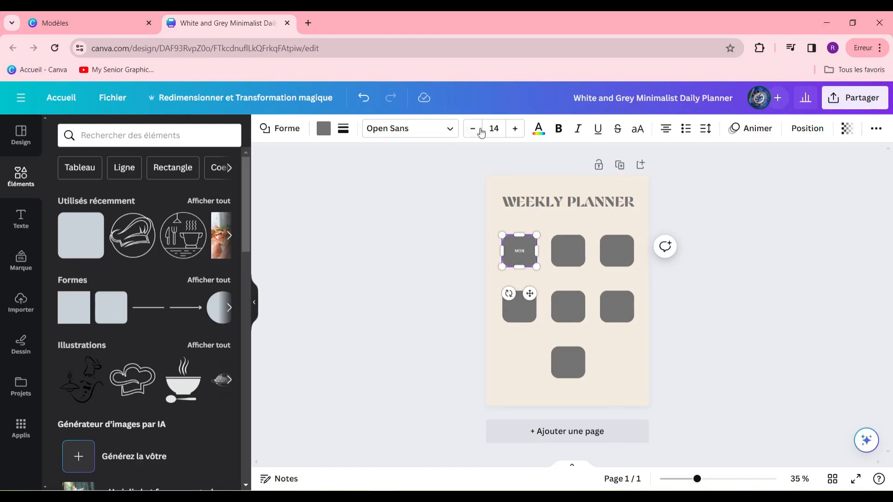
{"action": "left_click", "coordinate": [516, 130]}
{"action": "left_click", "coordinate": [516, 131]}
{"action": "double_click", "coordinate": [519, 252]}
{"action": "left_click", "coordinate": [443, 134]}
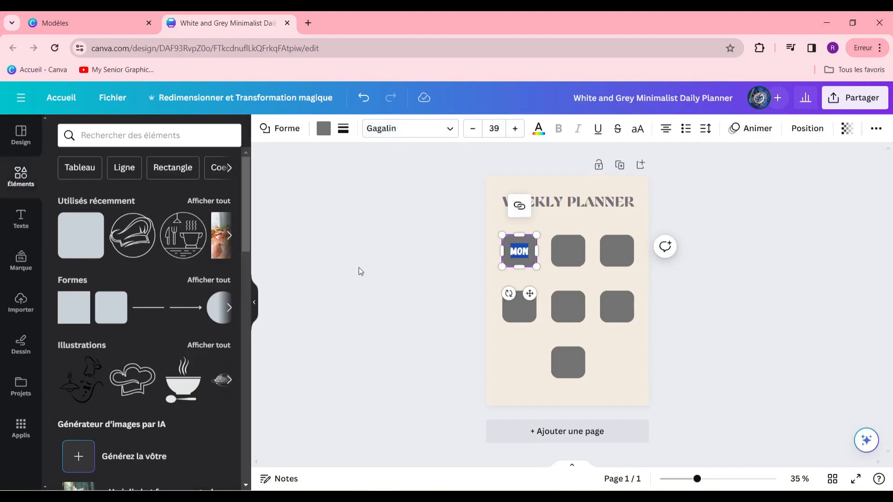
{"action": "left_click", "coordinate": [359, 268]}
Step: Copy the "MON" label to the other six squares and enlarge all seven squares
{"action": "left_click", "coordinate": [521, 252]}
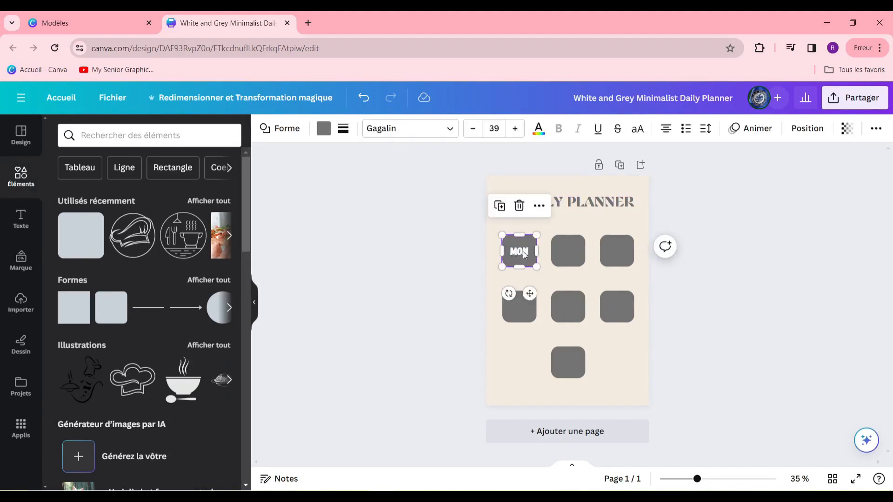
{"action": "double_click", "coordinate": [522, 251]}
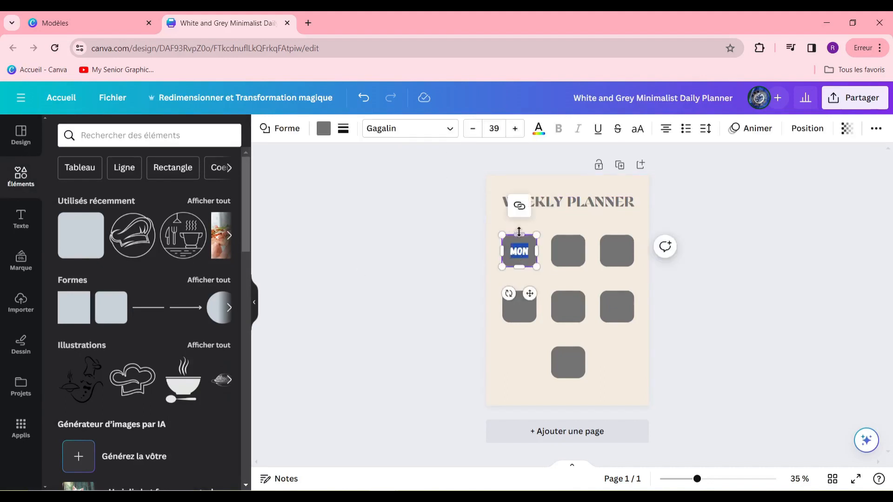
{"action": "double_click", "coordinate": [520, 250]}
{"action": "right_click", "coordinate": [521, 254]}
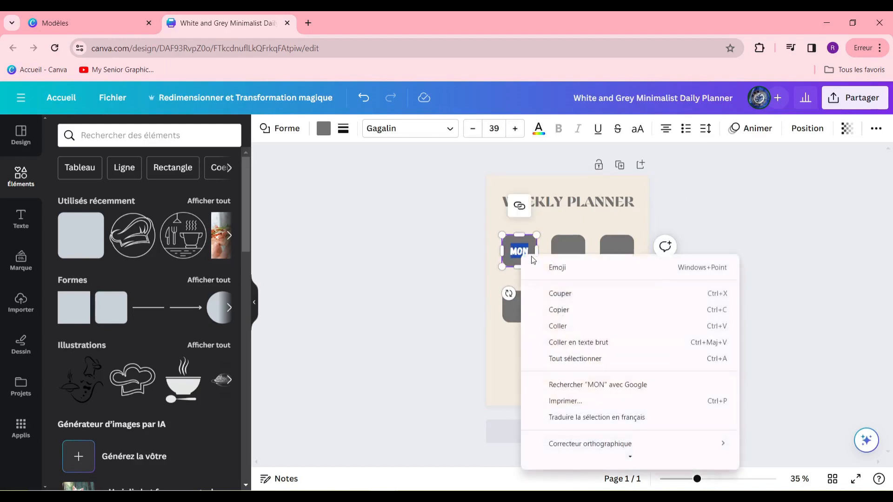
{"action": "left_click", "coordinate": [560, 310]}
{"action": "double_click", "coordinate": [564, 254]}
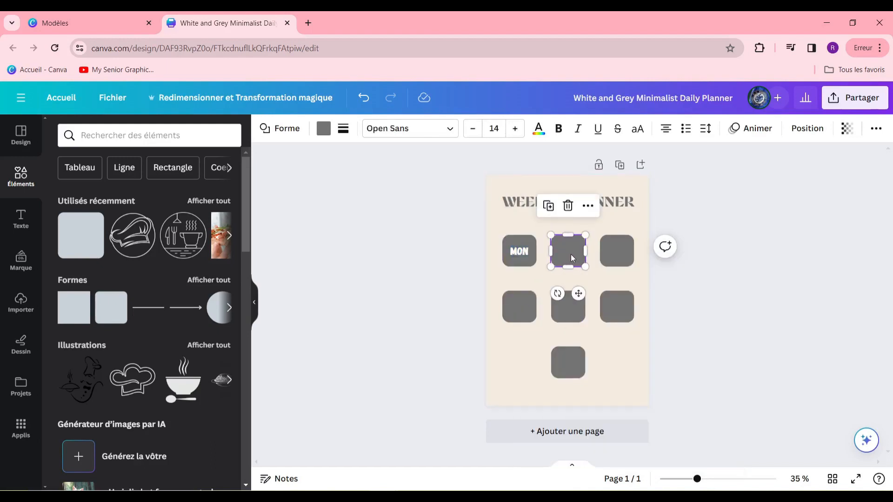
{"action": "right_click", "coordinate": [569, 254]}
{"action": "left_click", "coordinate": [609, 367]}
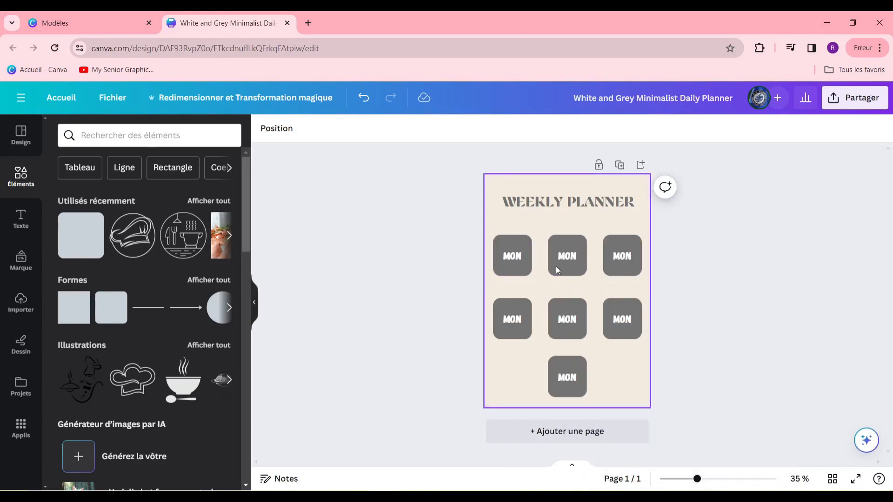
Step: Change the label of the middle square in the first row to "TUE"
{"action": "left_click", "coordinate": [582, 259]}
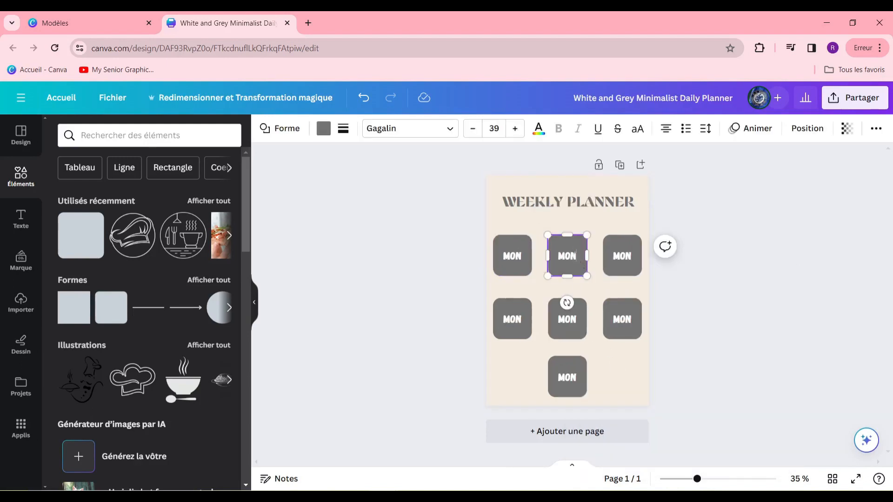
{"action": "type", "text": "TUE"}
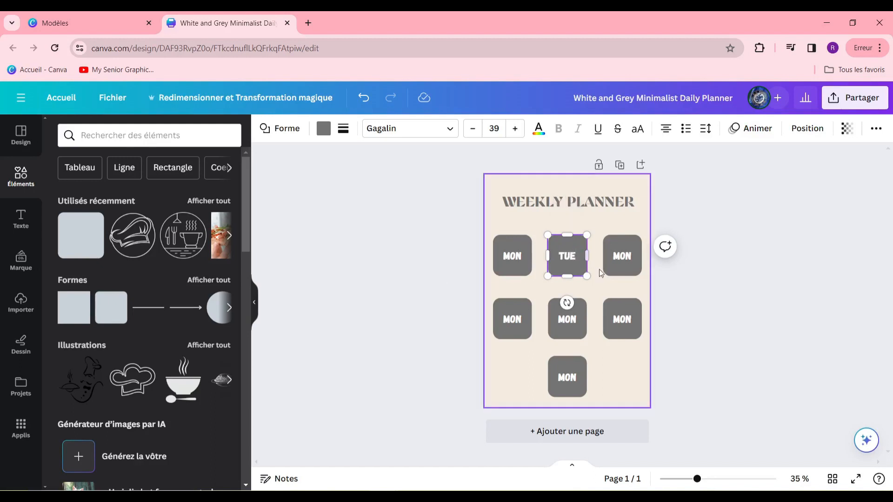
Step: Change the remaining square labels to "WED", "THU", "FRI", "SAT" and "SUN" in reading order
{"action": "left_click", "coordinate": [616, 258]}
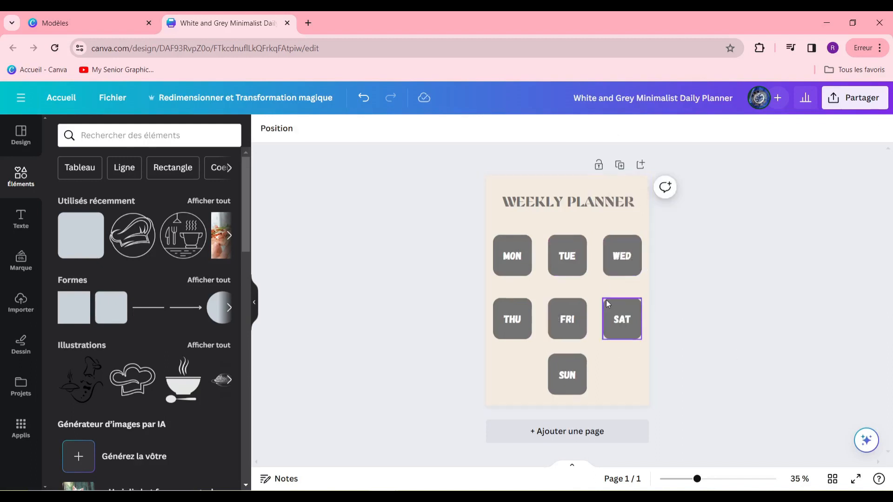
{"action": "left_click", "coordinate": [576, 209]}
{"action": "left_click", "coordinate": [597, 226]}
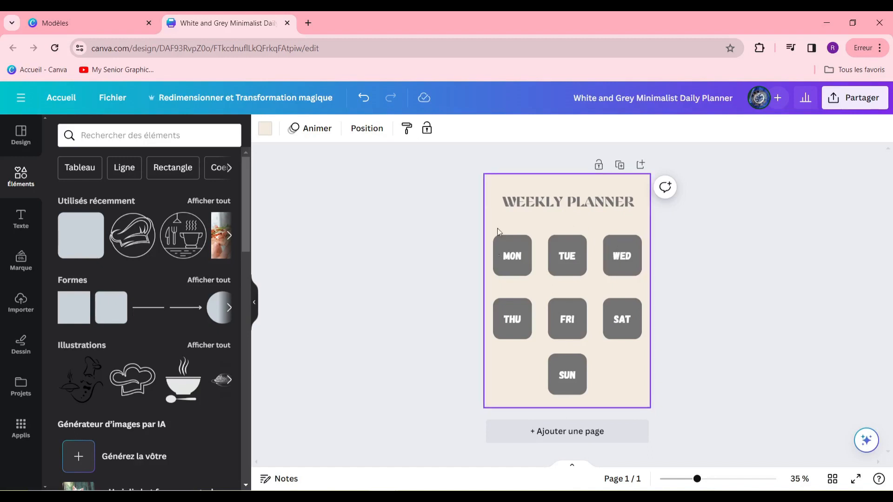
Step: Search the design elements for "ILLUSTRATION" and browse the illustration results
{"action": "left_click", "coordinate": [109, 136]}
{"action": "type", "text": "ILLU"}
{"action": "key", "text": "BackSpace"}
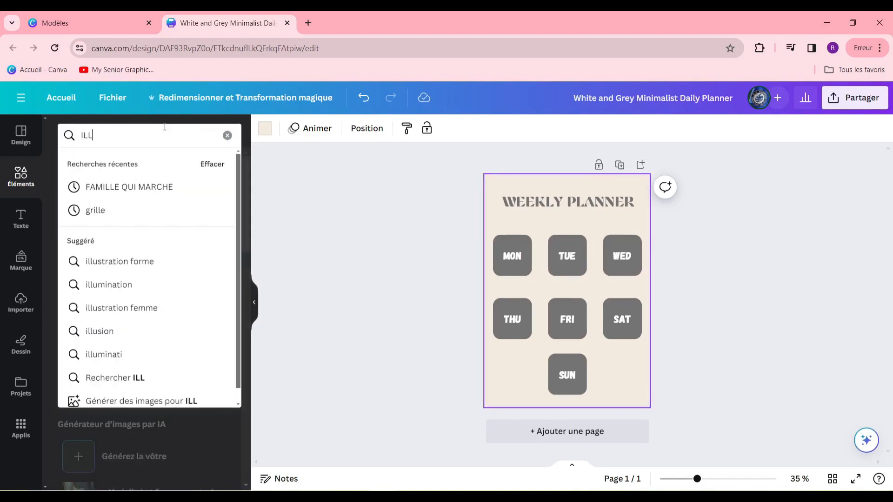
{"action": "type", "text": "USTRATION"}
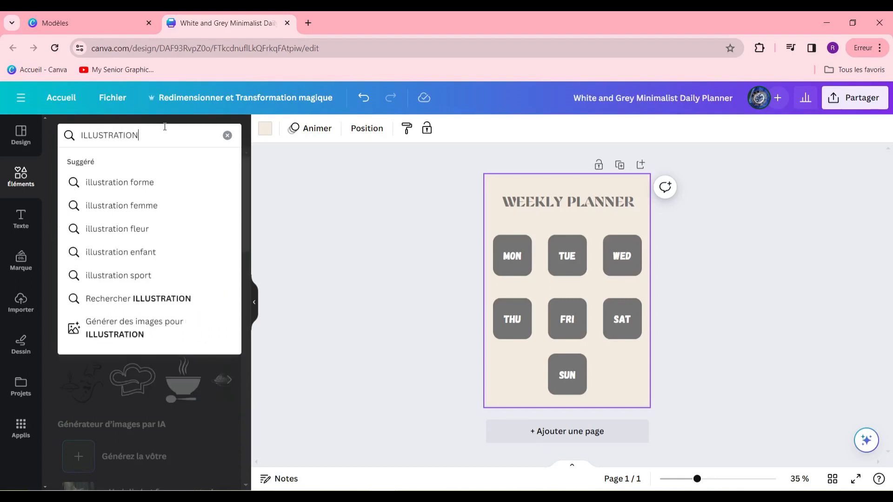
{"action": "left_click", "coordinate": [202, 297]}
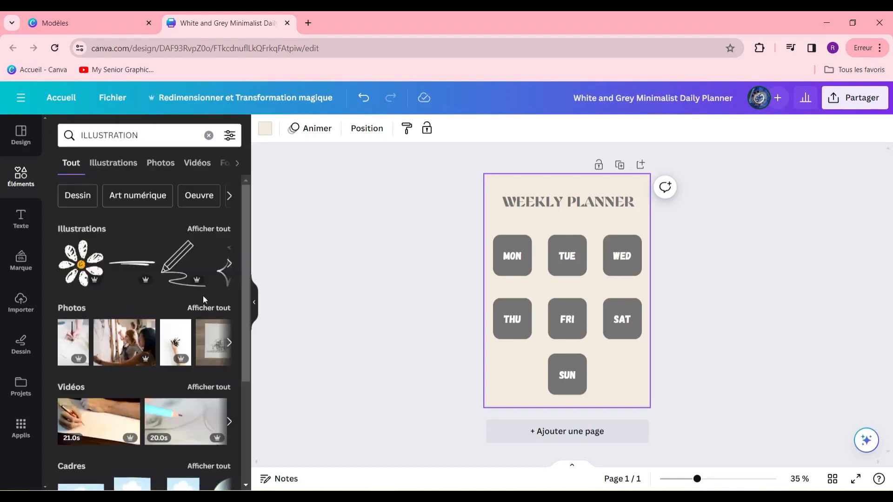
{"action": "left_click", "coordinate": [229, 263]}
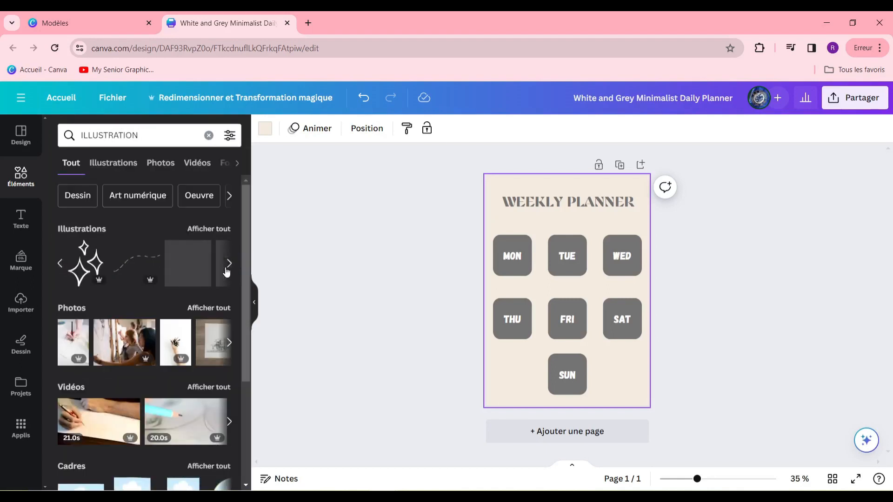
{"action": "left_click", "coordinate": [61, 264]}
Step: Try a flower drawing on the planner, then use the dashed gear illustration instead, coloured grey and enlarged to cover the whole page
{"action": "left_click_drag", "start_coordinate": [95, 298], "coordinate": [525, 267]}
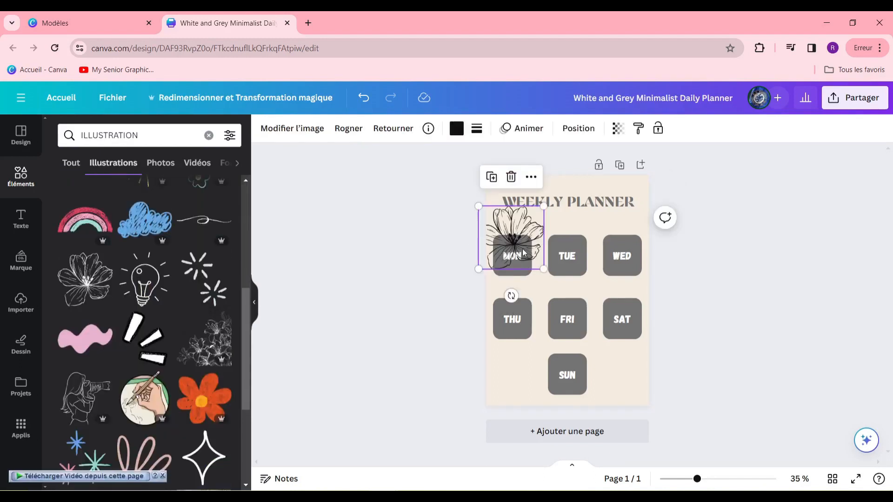
{"action": "scroll", "coordinate": [123, 347], "scroll_direction": "down", "scroll_amount": 2}
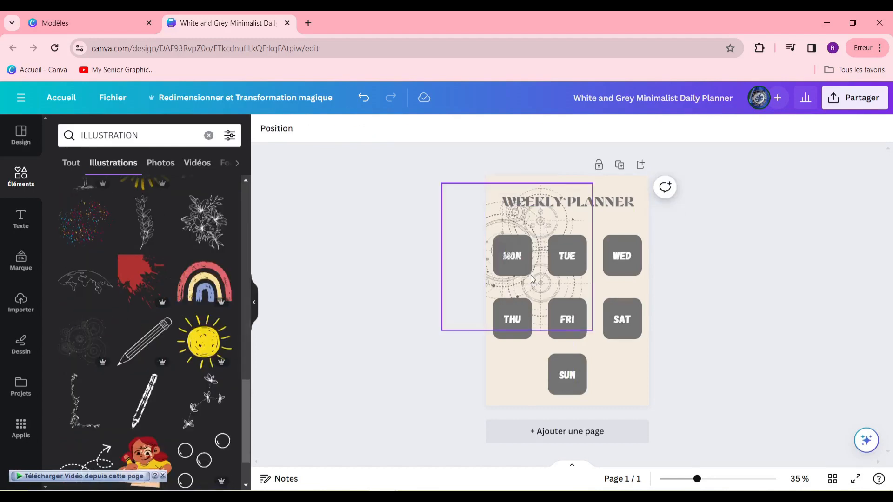
{"action": "left_click", "coordinate": [533, 279]}
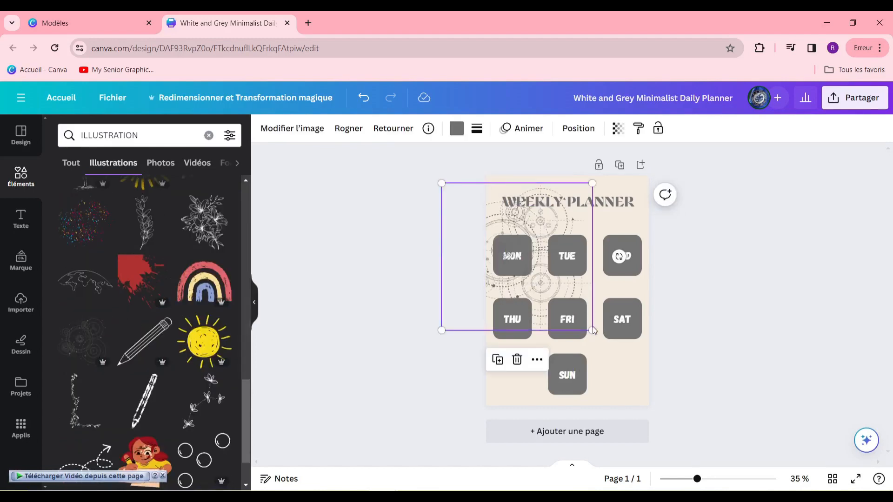
{"action": "left_click_drag", "start_coordinate": [593, 331], "coordinate": [670, 456]}
{"action": "left_click", "coordinate": [777, 399]}
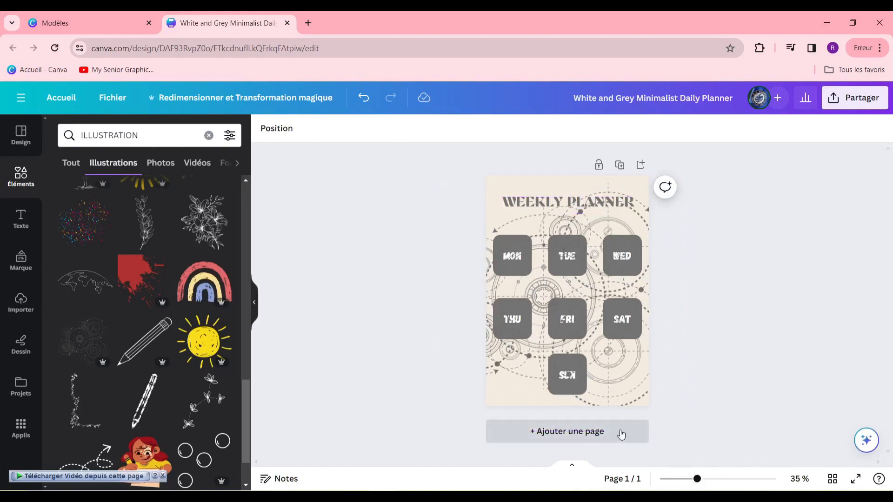
Step: Add a second page and place a "PAGE" text in the Gagalin font in its upper-left corner
{"action": "left_click", "coordinate": [588, 433]}
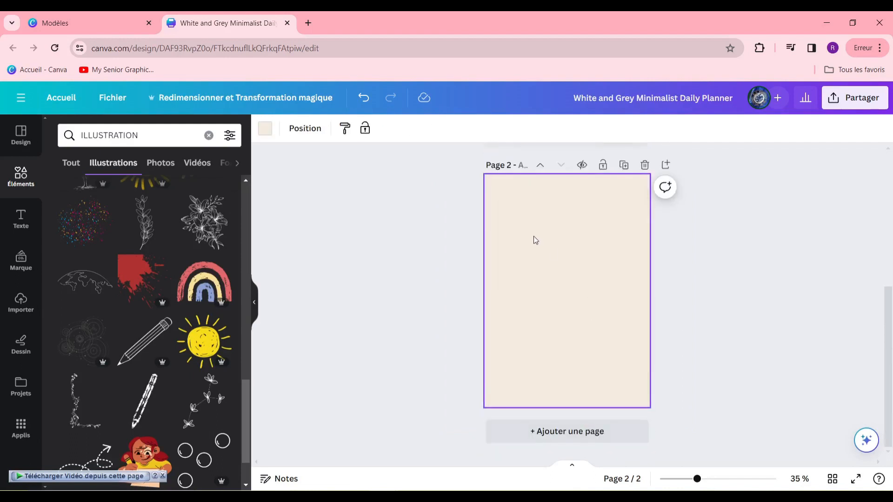
{"action": "left_click", "coordinate": [21, 217]}
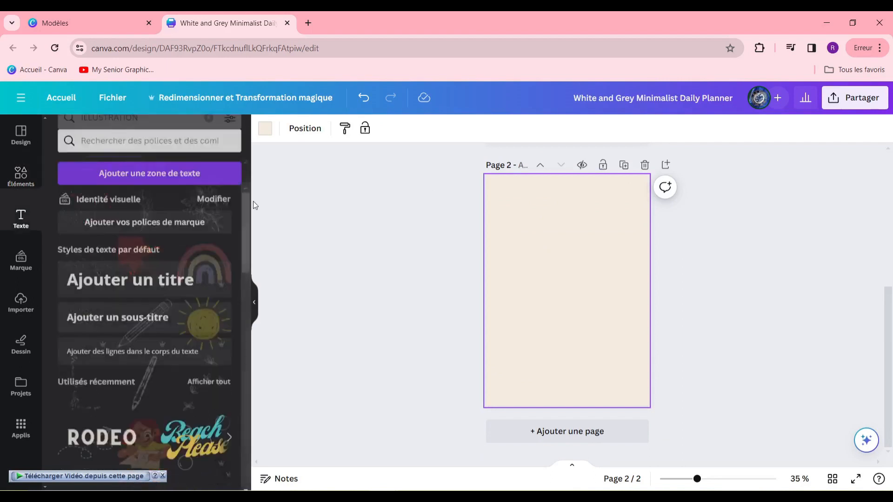
{"action": "left_click", "coordinate": [153, 178]}
{"action": "left_click_drag", "start_coordinate": [575, 307], "coordinate": [526, 205]}
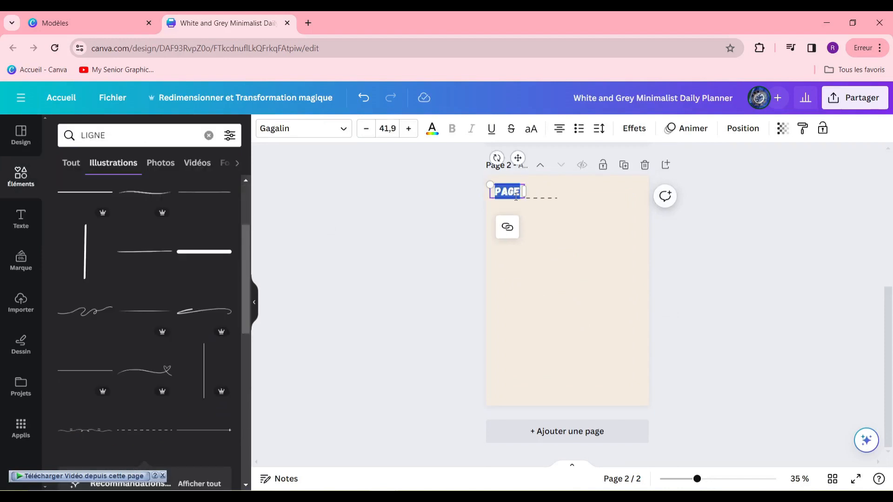
Step: Find a dashed line with the search "LIGNE", place it under the second page's text and change that text to "DATE"
{"action": "left_click", "coordinate": [33, 214]}
{"action": "left_click", "coordinate": [22, 176]}
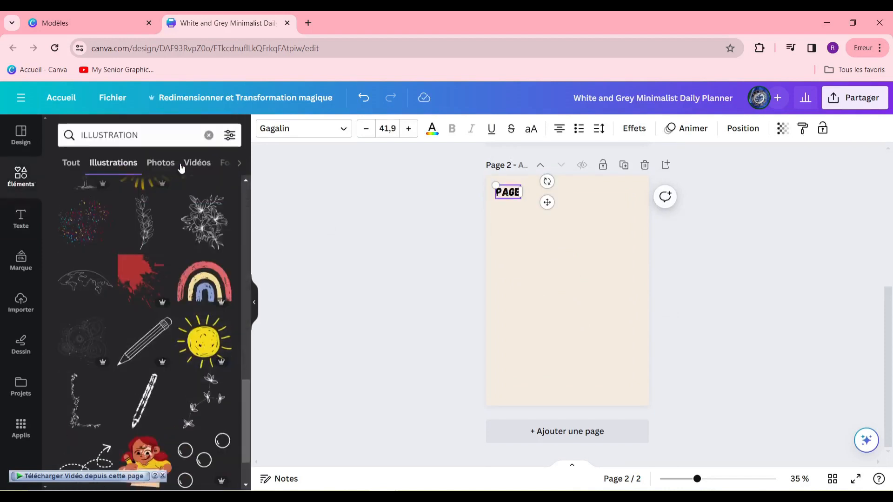
{"action": "left_click", "coordinate": [187, 144]}
{"action": "type", "text": "LIGNE"}
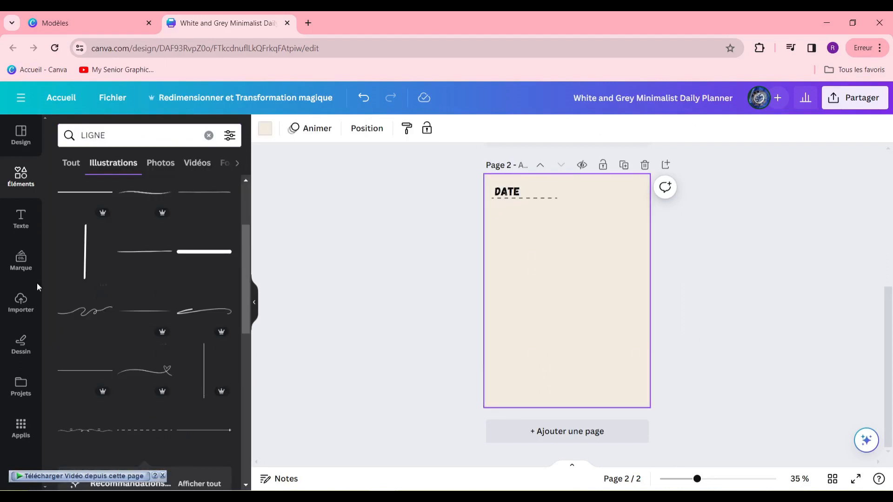
Step: Search for "CADRE" and place the botanical line frame in the lower-right corner of the second page
{"action": "left_click", "coordinate": [141, 135]}
{"action": "double_click", "coordinate": [141, 134]}
{"action": "type", "text": "CADRE"}
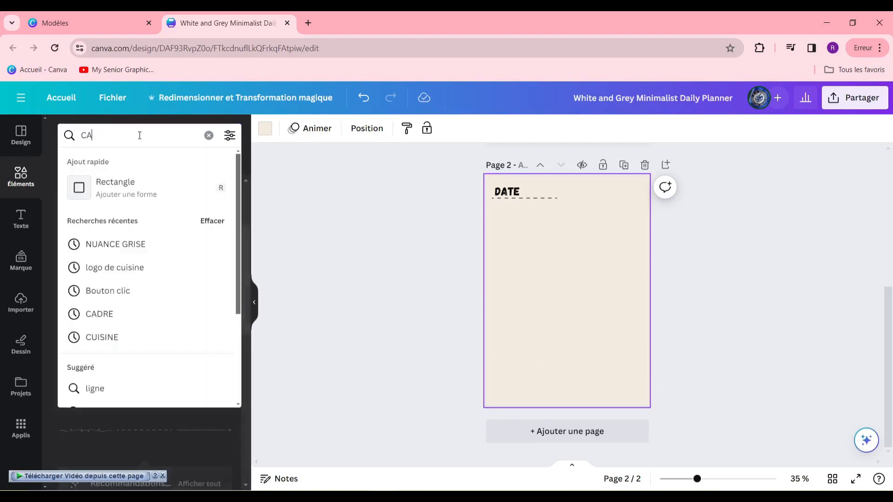
{"action": "key", "text": "Return"}
{"action": "scroll", "coordinate": [135, 233], "scroll_direction": "down", "scroll_amount": 1}
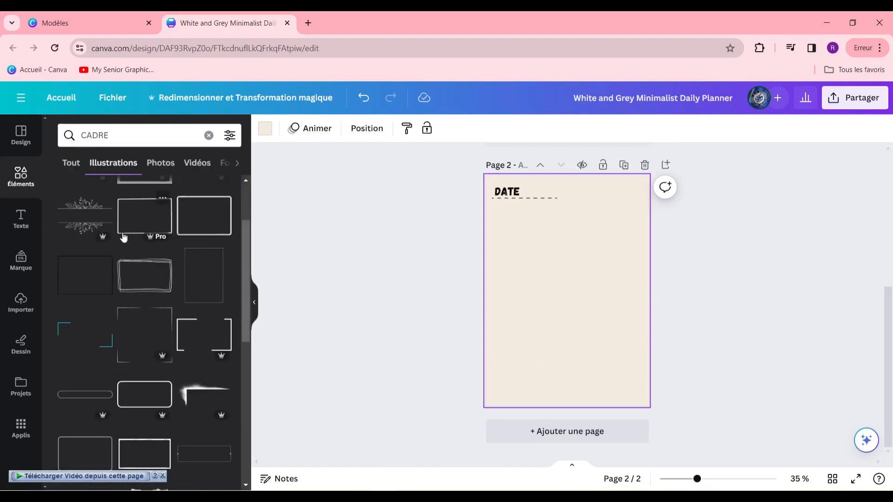
{"action": "scroll", "coordinate": [125, 241], "scroll_direction": "up", "scroll_amount": 2}
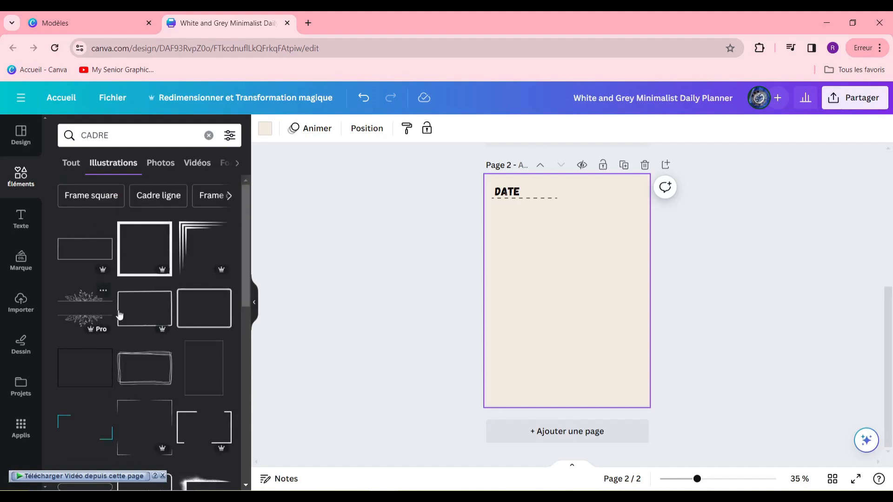
{"action": "left_click_drag", "start_coordinate": [120, 315], "coordinate": [688, 431]}
{"action": "left_click", "coordinate": [528, 325]}
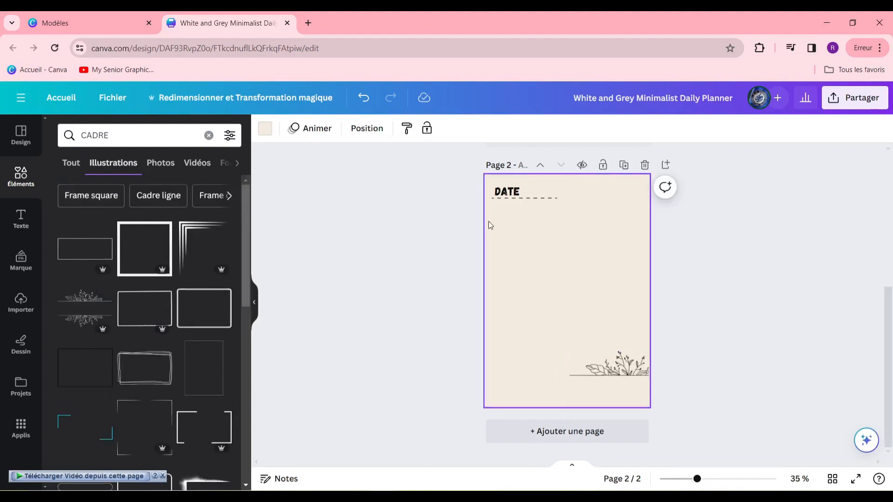
Step: Duplicate the "DATE" text, move the copy beneath the botanical line and change it to "NOTE"
{"action": "left_click", "coordinate": [520, 193]}
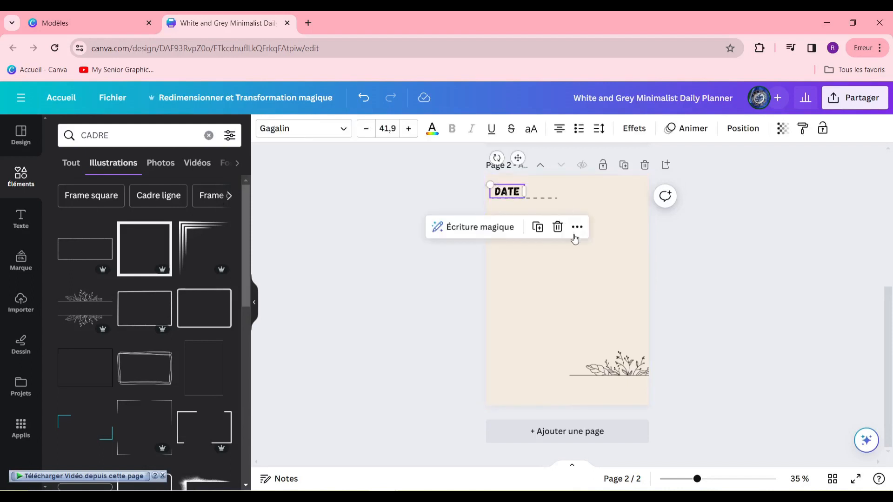
{"action": "left_click", "coordinate": [541, 227]}
{"action": "left_click_drag", "start_coordinate": [510, 197], "coordinate": [585, 386]}
{"action": "left_click_drag", "start_coordinate": [585, 385], "coordinate": [585, 386]}
{"action": "double_click", "coordinate": [586, 385]}
{"action": "type", "text": "NOTE"}
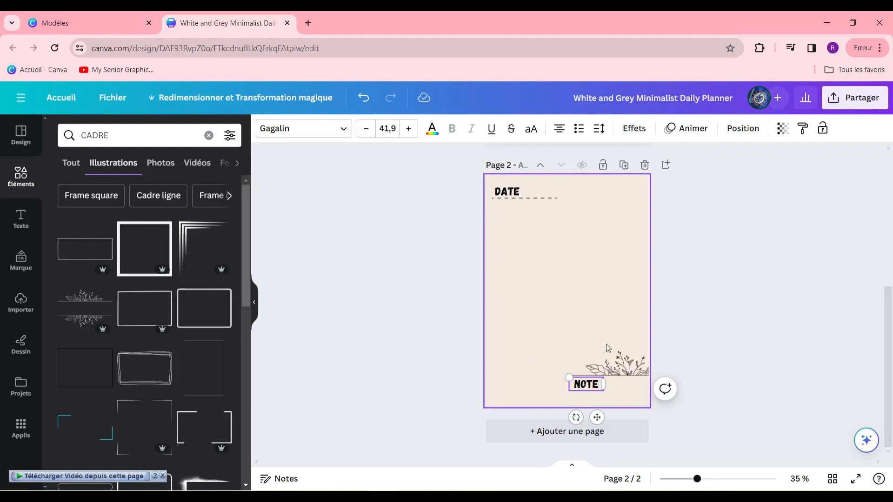
{"action": "left_click", "coordinate": [623, 389]}
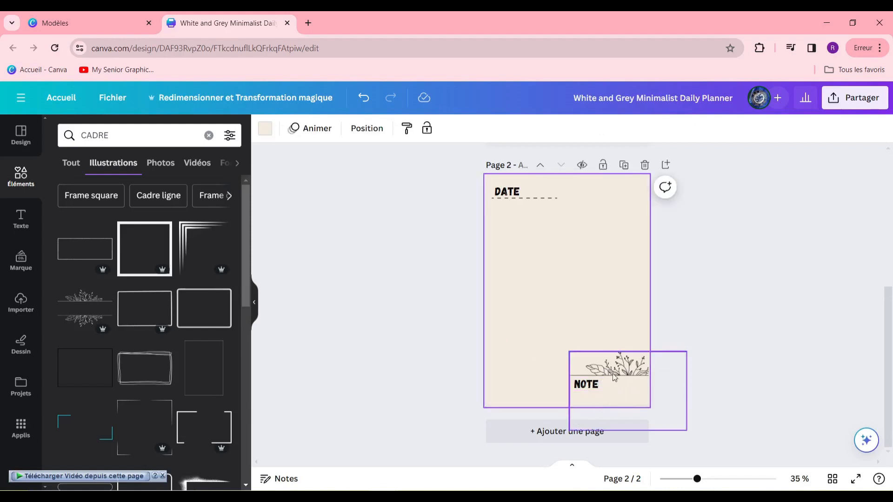
{"action": "left_click", "coordinate": [510, 245]}
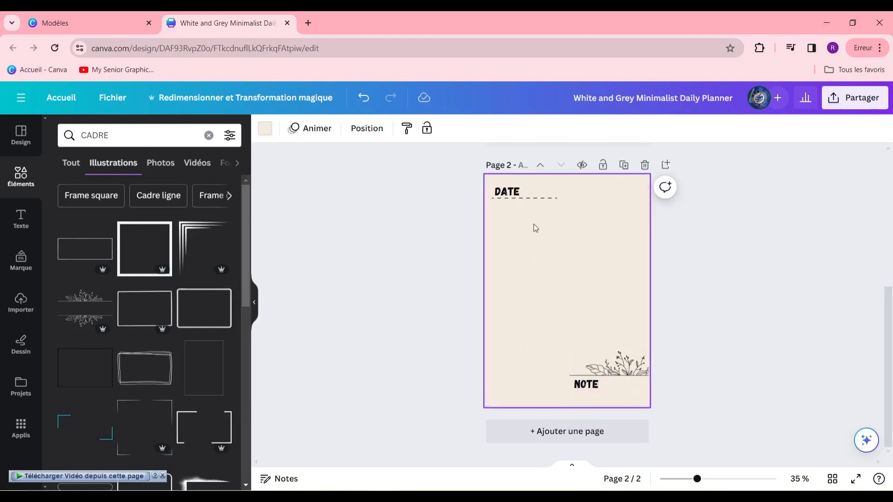
Step: Add a square between the date line and the botanical frame, enlarge it into a centred rectangle and make it white
{"action": "left_click", "coordinate": [71, 163]}
{"action": "scroll", "coordinate": [139, 348], "scroll_direction": "down", "scroll_amount": 1}
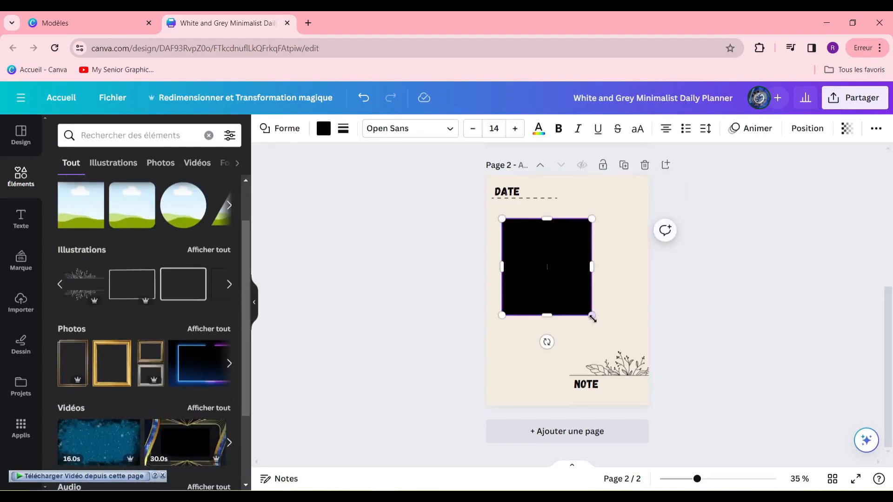
{"action": "left_click_drag", "start_coordinate": [593, 319], "coordinate": [629, 345]}
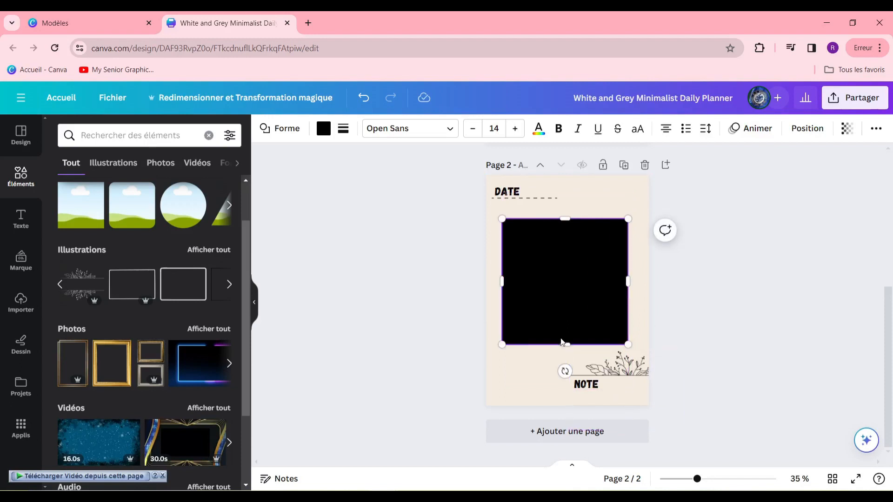
{"action": "left_click_drag", "start_coordinate": [569, 345], "coordinate": [568, 351]}
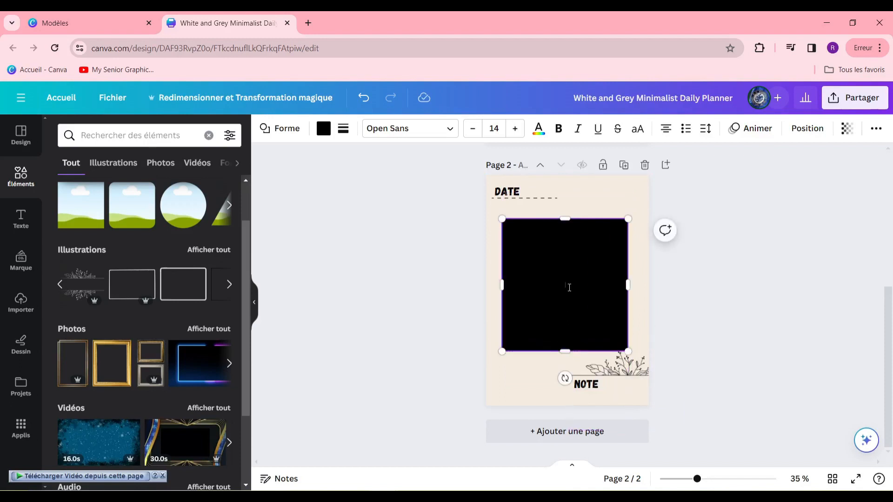
{"action": "left_click_drag", "start_coordinate": [558, 262], "coordinate": [571, 275]}
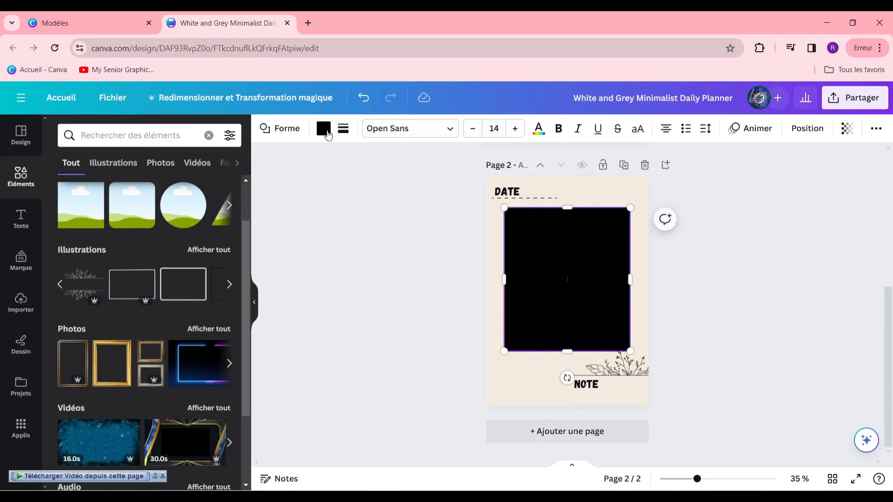
{"action": "key", "text": "Delete"}
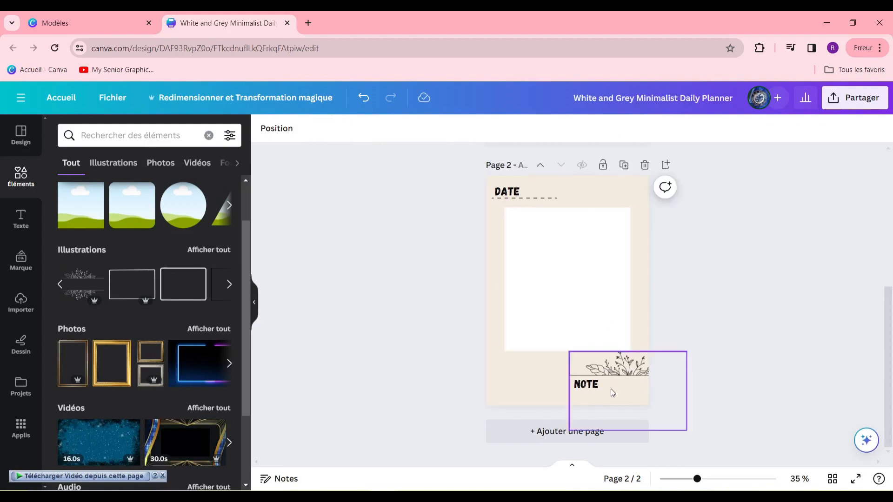
Step: Shorten the white rectangle from its upper edge to a height of about 16.7 and add a grey "CHOSE A FAIRE" heading above it
{"action": "left_click", "coordinate": [544, 241]}
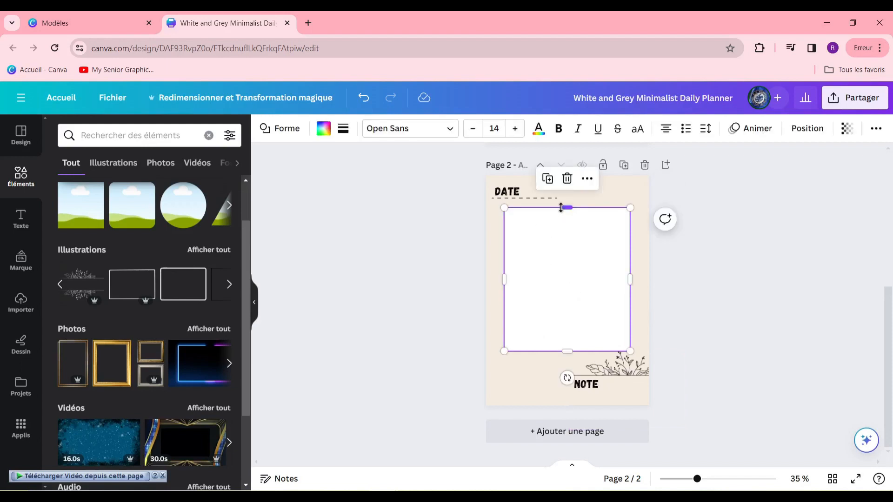
{"action": "left_click_drag", "start_coordinate": [561, 208], "coordinate": [564, 221]}
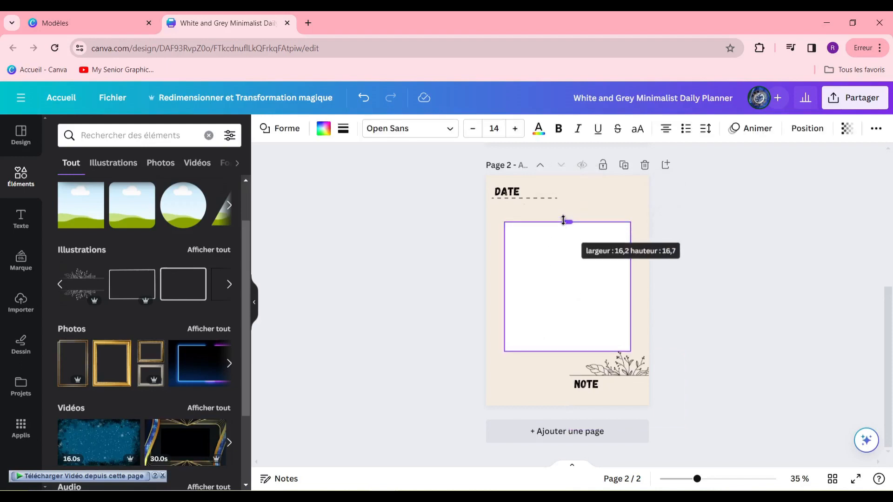
{"action": "left_click", "coordinate": [528, 208]}
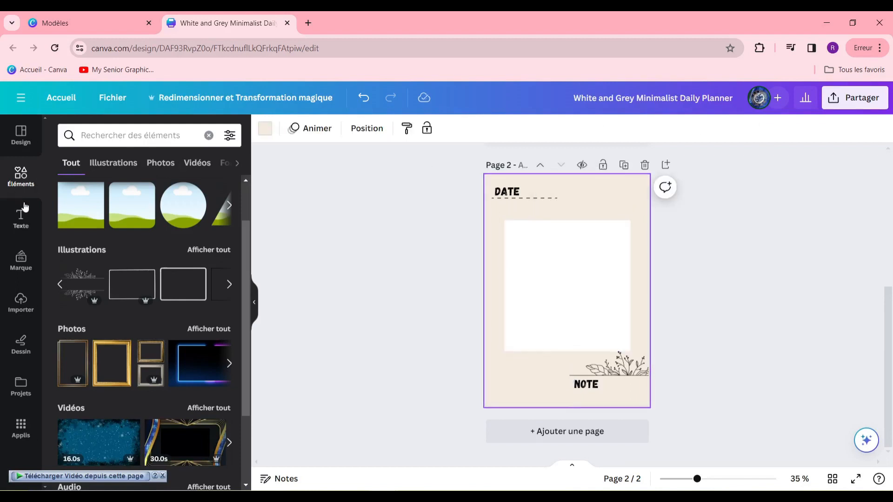
{"action": "left_click", "coordinate": [23, 209]}
{"action": "left_click", "coordinate": [690, 310]}
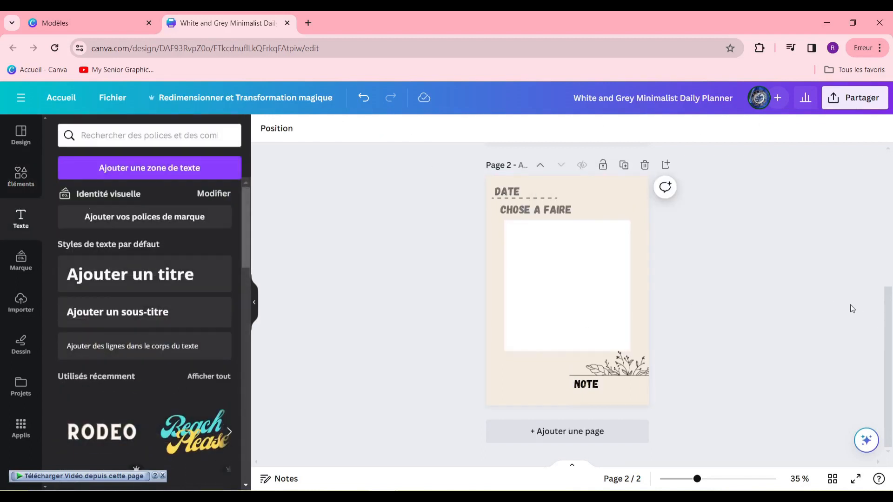
Step: Send the gear illustration on the first page behind the seven day squares
{"action": "scroll", "coordinate": [786, 326], "scroll_direction": "up", "scroll_amount": 3}
{"action": "scroll", "coordinate": [763, 326], "scroll_direction": "down", "scroll_amount": 3}
{"action": "scroll", "coordinate": [672, 359], "scroll_direction": "up", "scroll_amount": 5}
{"action": "left_click", "coordinate": [524, 255]}
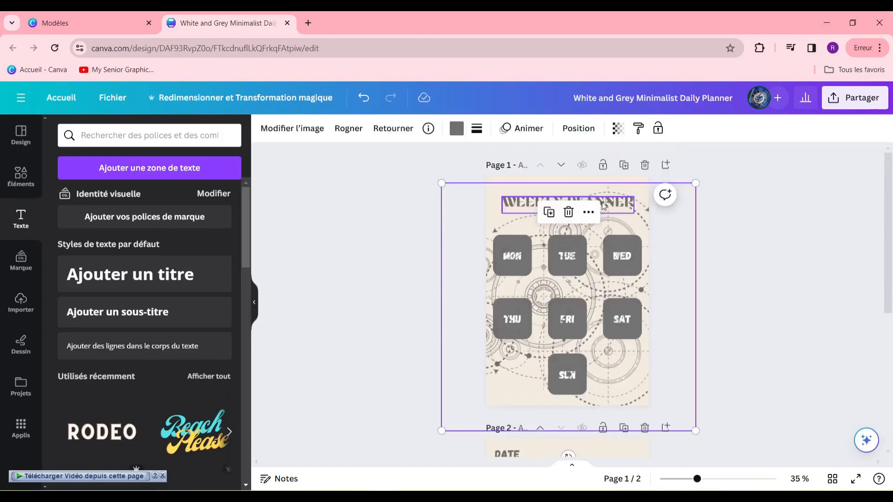
{"action": "left_click", "coordinate": [589, 212]}
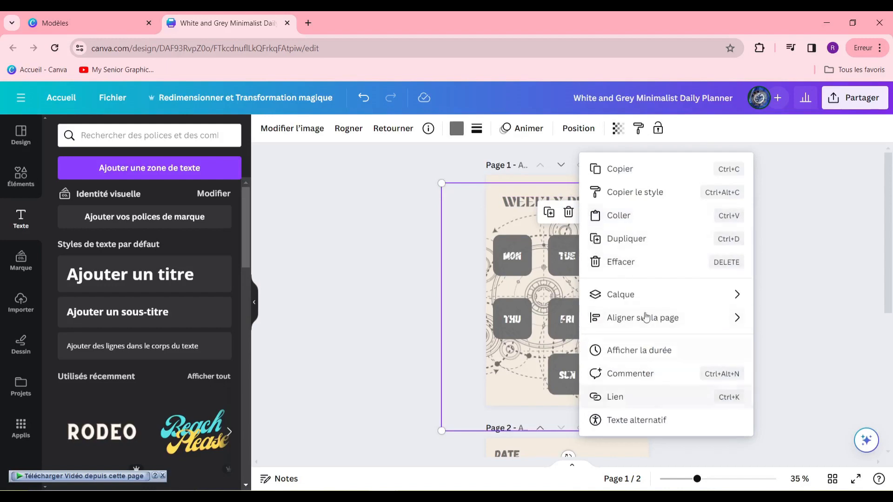
{"action": "left_click", "coordinate": [515, 256]}
{"action": "left_click", "coordinate": [492, 250]}
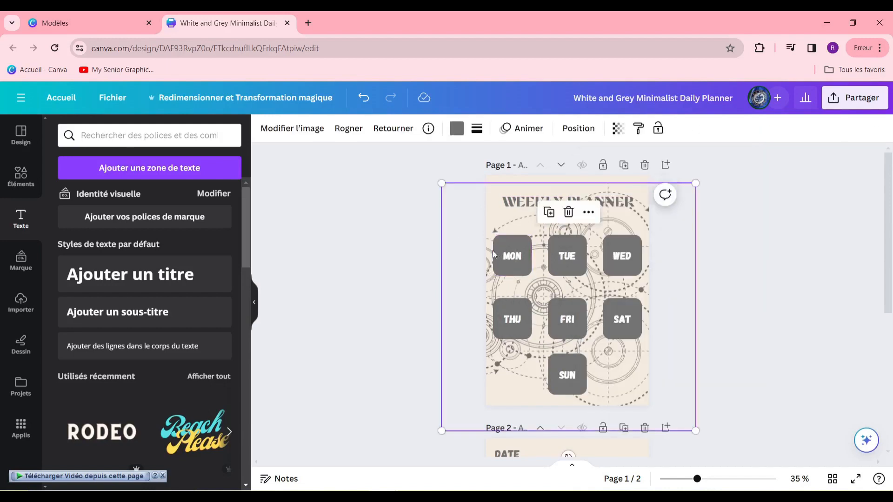
Step: Link the "MON" square on the weekly page to page 2 of the document
{"action": "left_click", "coordinate": [507, 255]}
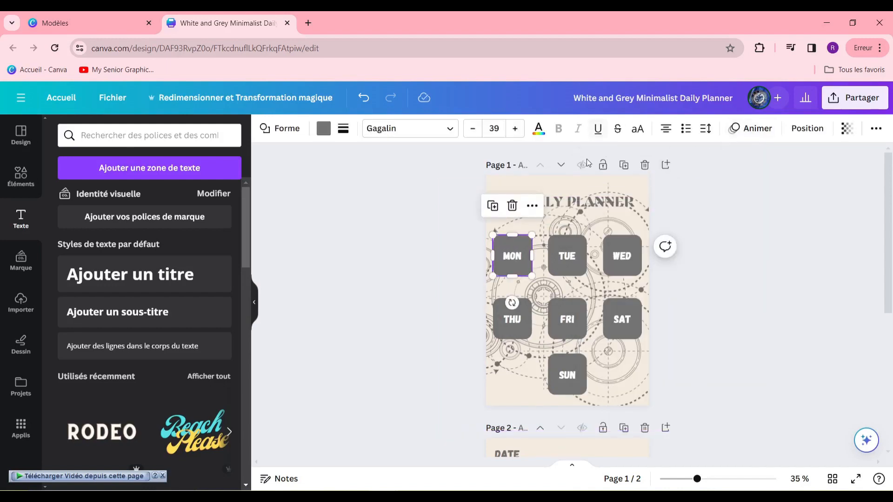
{"action": "left_click", "coordinate": [532, 206]}
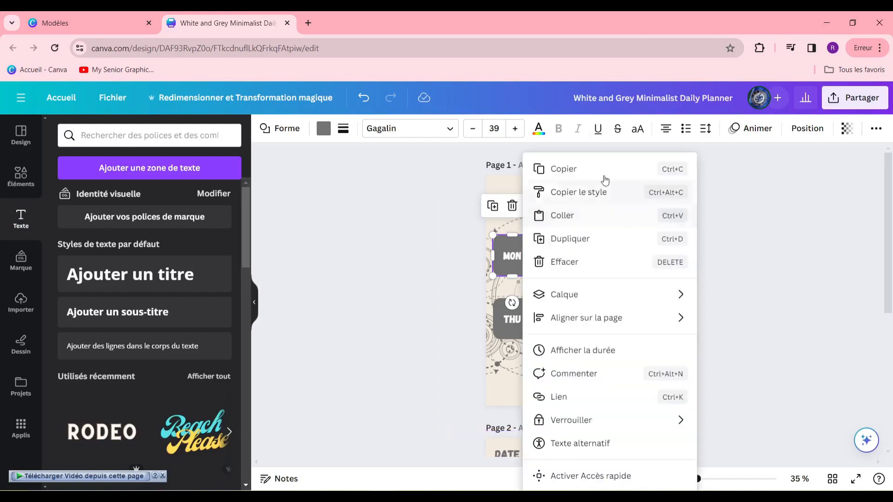
{"action": "left_click", "coordinate": [579, 397]}
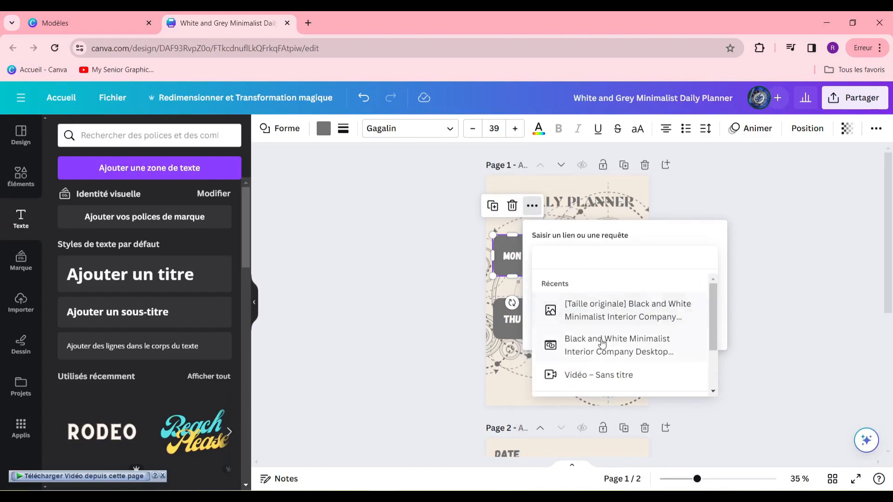
{"action": "scroll", "coordinate": [619, 372], "scroll_direction": "down", "scroll_amount": 3}
{"action": "left_click", "coordinate": [620, 384]}
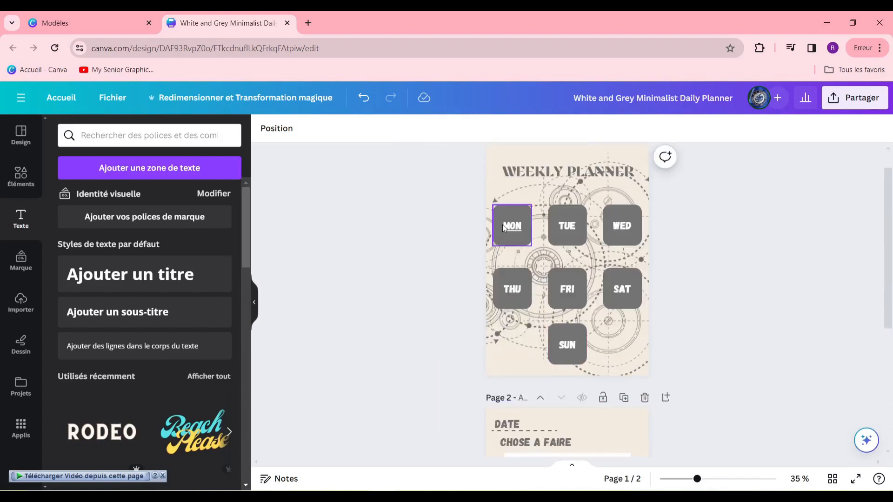
Step: Add a new blank page after the daily page
{"action": "scroll", "coordinate": [536, 311], "scroll_direction": "down", "scroll_amount": 5}
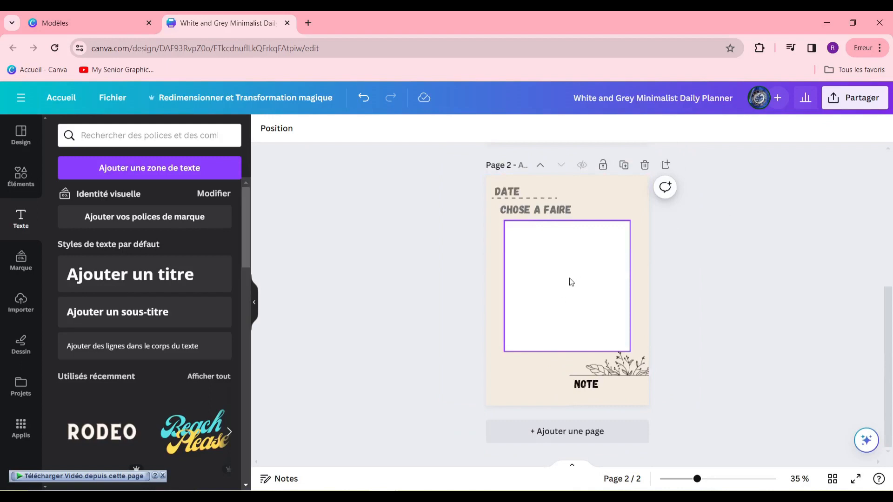
{"action": "scroll", "coordinate": [571, 281], "scroll_direction": "up", "scroll_amount": 1}
{"action": "scroll", "coordinate": [565, 418], "scroll_direction": "down", "scroll_amount": 1}
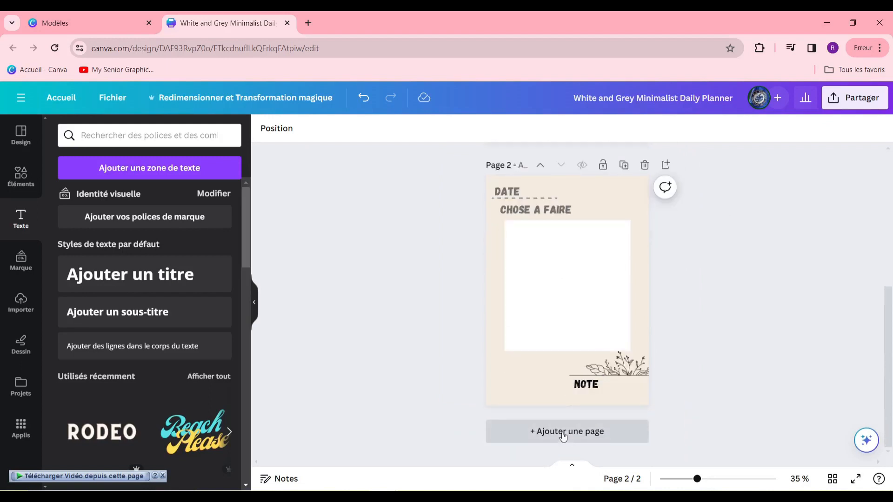
{"action": "left_click", "coordinate": [570, 431]}
Step: Link the "TUE" square on the weekly page to page 3 of the document
{"action": "scroll", "coordinate": [547, 331], "scroll_direction": "up", "scroll_amount": 8}
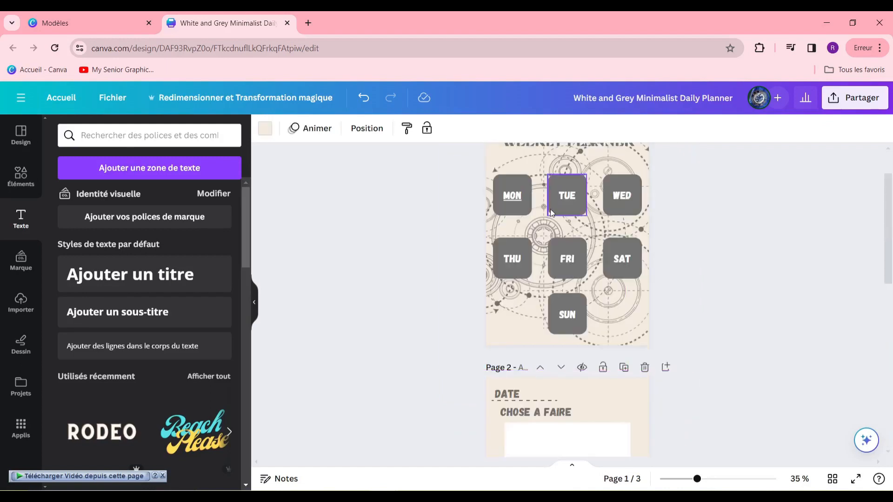
{"action": "left_click", "coordinate": [562, 202]}
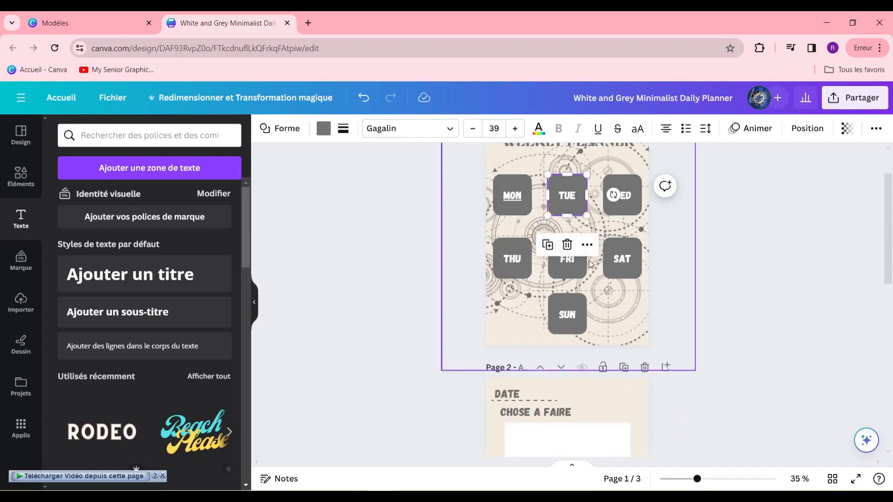
{"action": "left_click", "coordinate": [587, 245]}
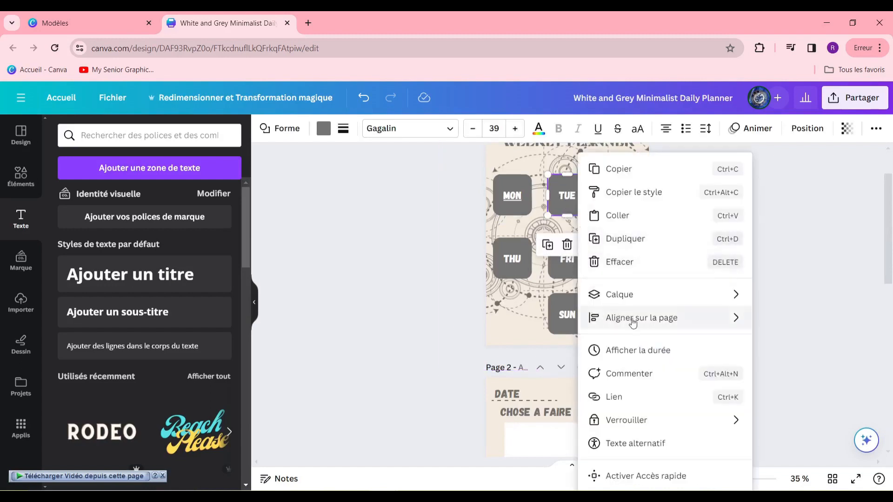
{"action": "left_click", "coordinate": [660, 398]}
{"action": "scroll", "coordinate": [657, 404], "scroll_direction": "down", "scroll_amount": 2}
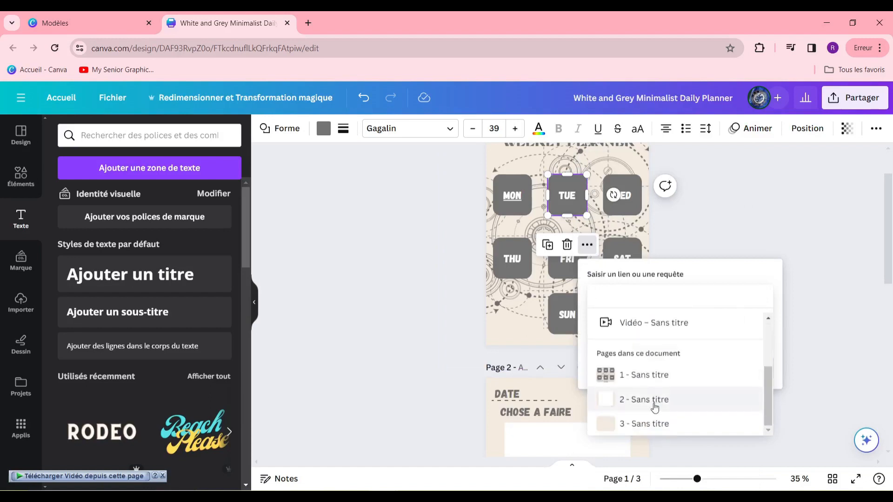
{"action": "left_click", "coordinate": [655, 421]}
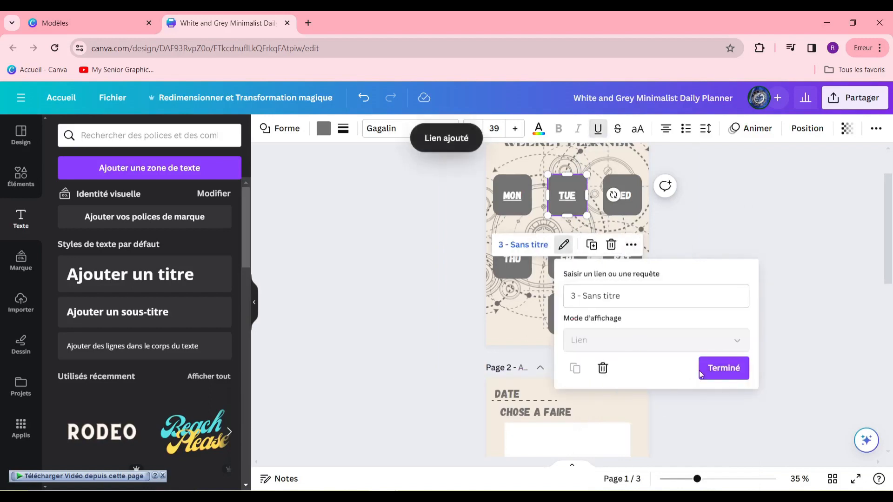
{"action": "left_click", "coordinate": [719, 370]}
Step: Reproduce the daily layout of page 2, with its date, to-do and note areas, on page 3
{"action": "scroll", "coordinate": [604, 283], "scroll_direction": "up", "scroll_amount": 1}
{"action": "scroll", "coordinate": [604, 283], "scroll_direction": "down", "scroll_amount": 8}
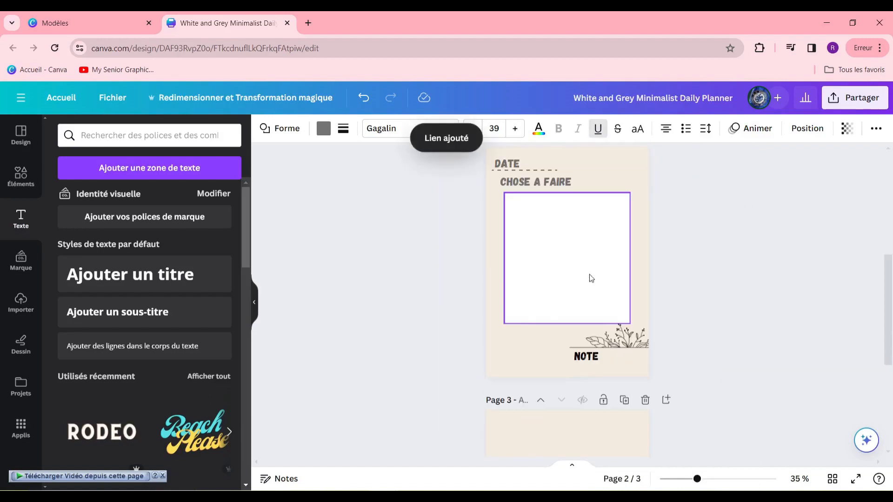
{"action": "scroll", "coordinate": [586, 282], "scroll_direction": "down", "scroll_amount": 1}
{"action": "scroll", "coordinate": [593, 291], "scroll_direction": "up", "scroll_amount": 9}
{"action": "scroll", "coordinate": [591, 300], "scroll_direction": "down", "scroll_amount": 9}
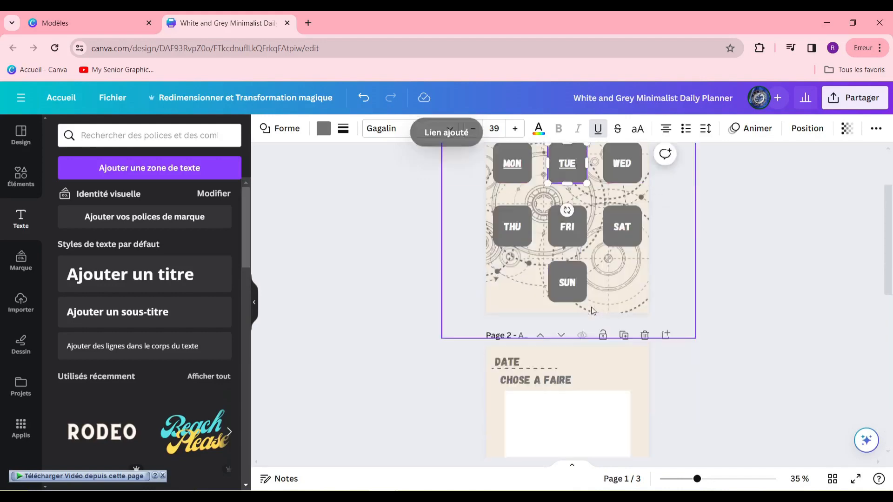
{"action": "scroll", "coordinate": [583, 308], "scroll_direction": "up", "scroll_amount": 3}
{"action": "scroll", "coordinate": [592, 303], "scroll_direction": "up", "scroll_amount": 4}
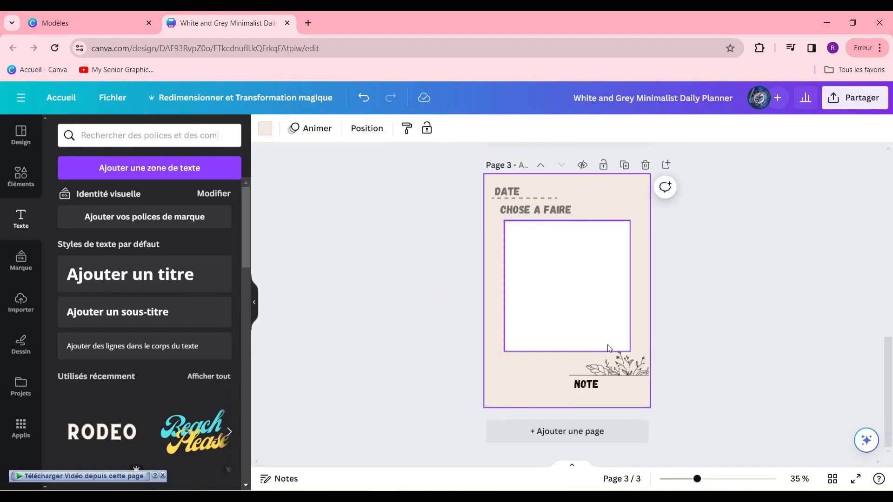
Step: Duplicate the daily page on page 2 to add a fourth page to the planner
{"action": "scroll", "coordinate": [608, 347], "scroll_direction": "up", "scroll_amount": 6}
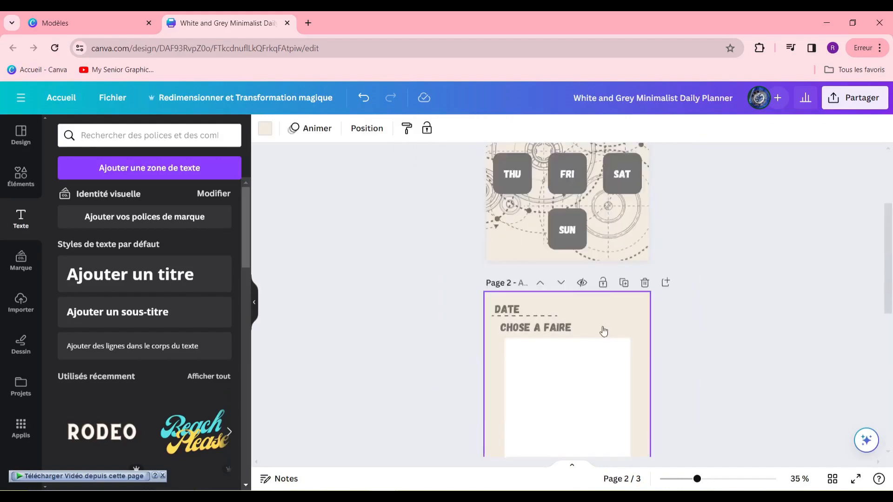
{"action": "scroll", "coordinate": [599, 315], "scroll_direction": "down", "scroll_amount": 1}
{"action": "scroll", "coordinate": [600, 307], "scroll_direction": "up", "scroll_amount": 1}
{"action": "left_click", "coordinate": [618, 254]}
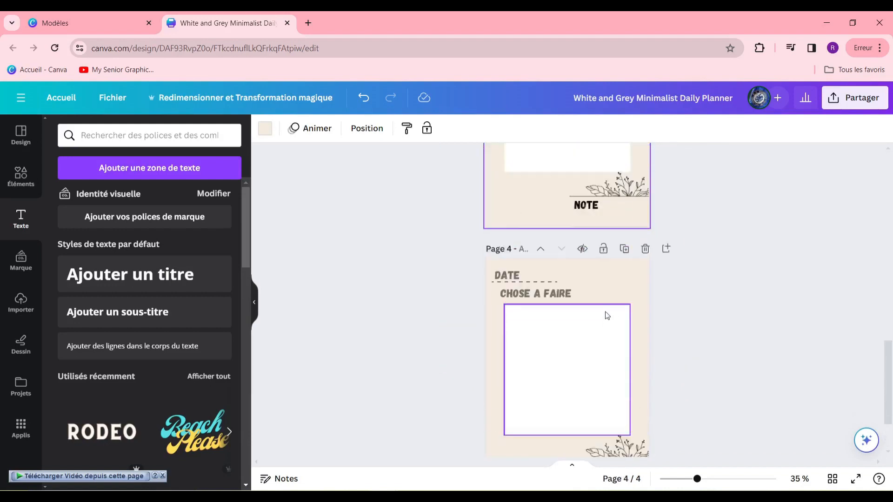
Step: Look over the design's sharing and download options, starting from the weekly page, and close them
{"action": "scroll", "coordinate": [607, 313], "scroll_direction": "up", "scroll_amount": 15}
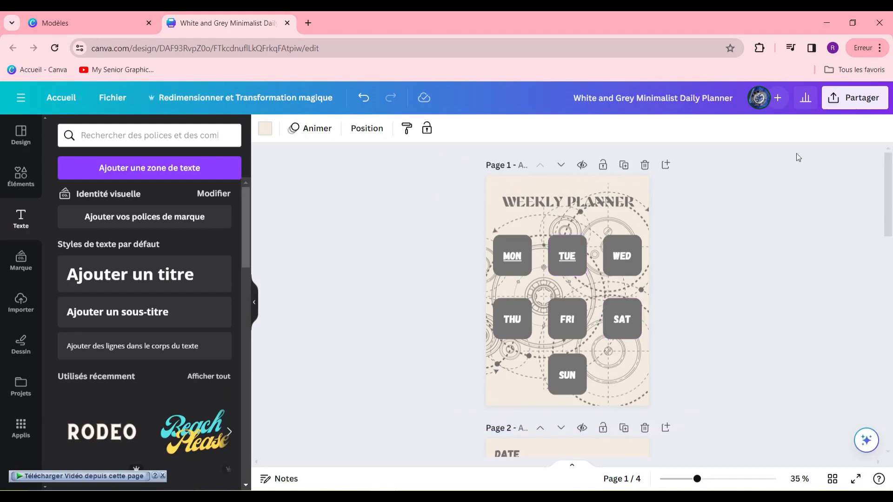
{"action": "left_click", "coordinate": [856, 98]}
{"action": "scroll", "coordinate": [763, 344], "scroll_direction": "down", "scroll_amount": 1}
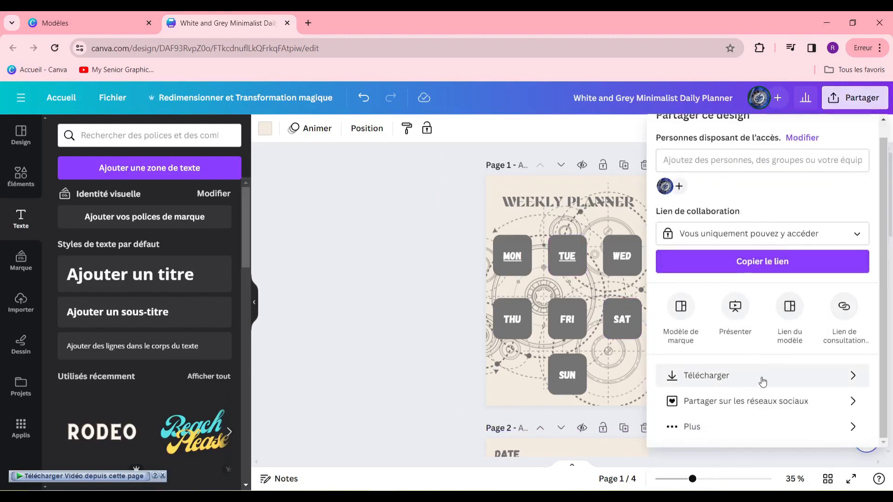
{"action": "left_click", "coordinate": [300, 267]}
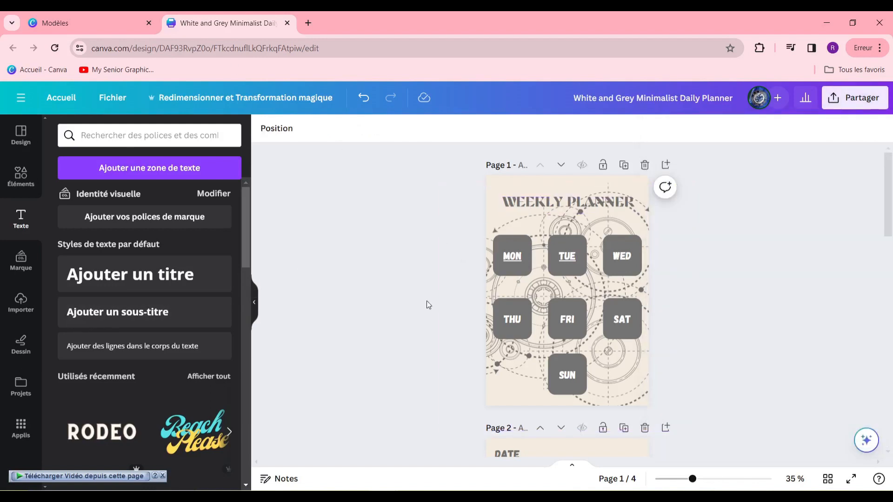